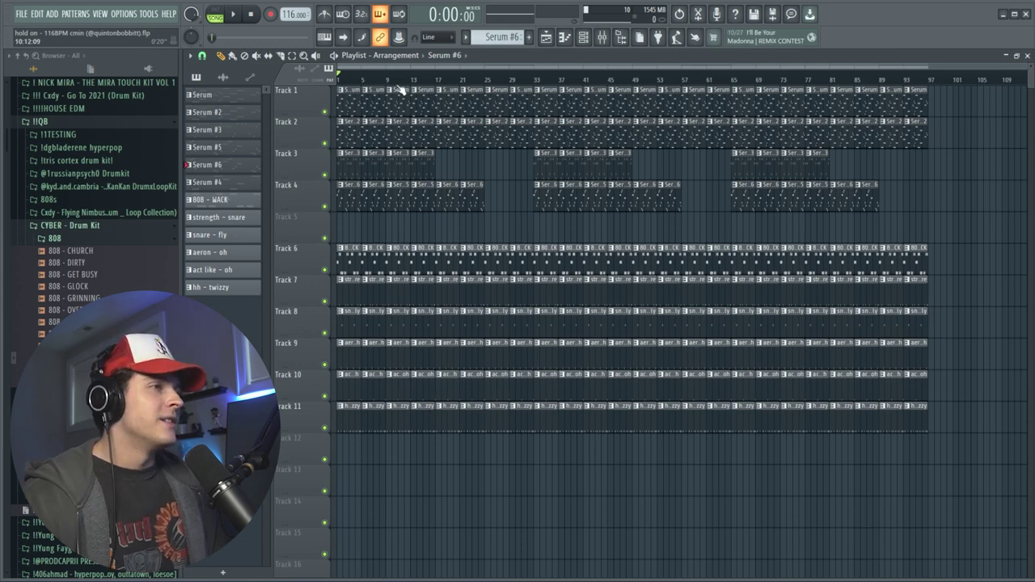
Zoom the playlist in horizontally on bars 1–18 so the clip names can be read
scroll(402, 88, "up", 2)
scroll(337, 74, "up", 2)
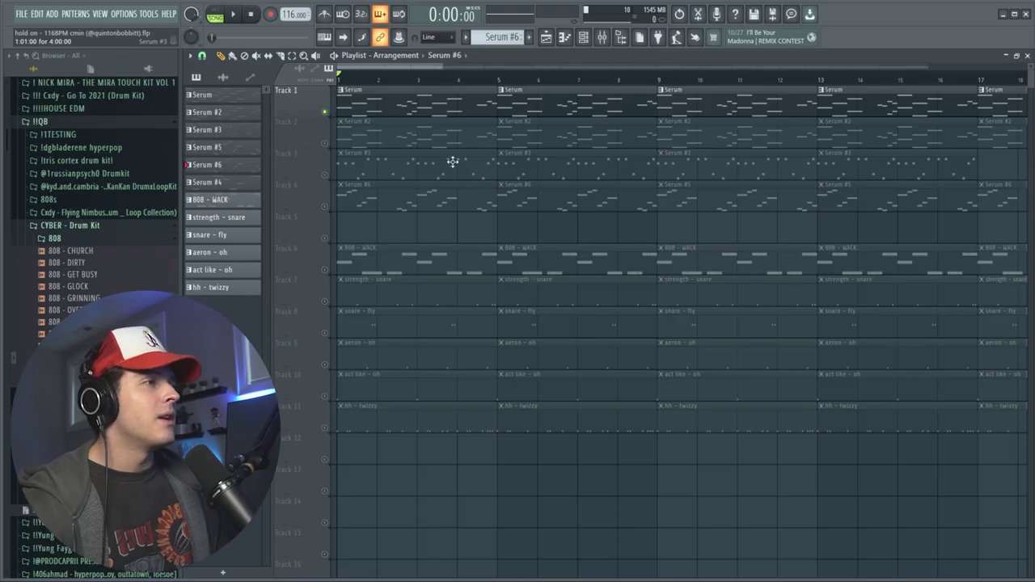
Open the Serum pattern's notes and inspect the bar 1 chord and bar 2 short-note cluster
double_click(407, 92)
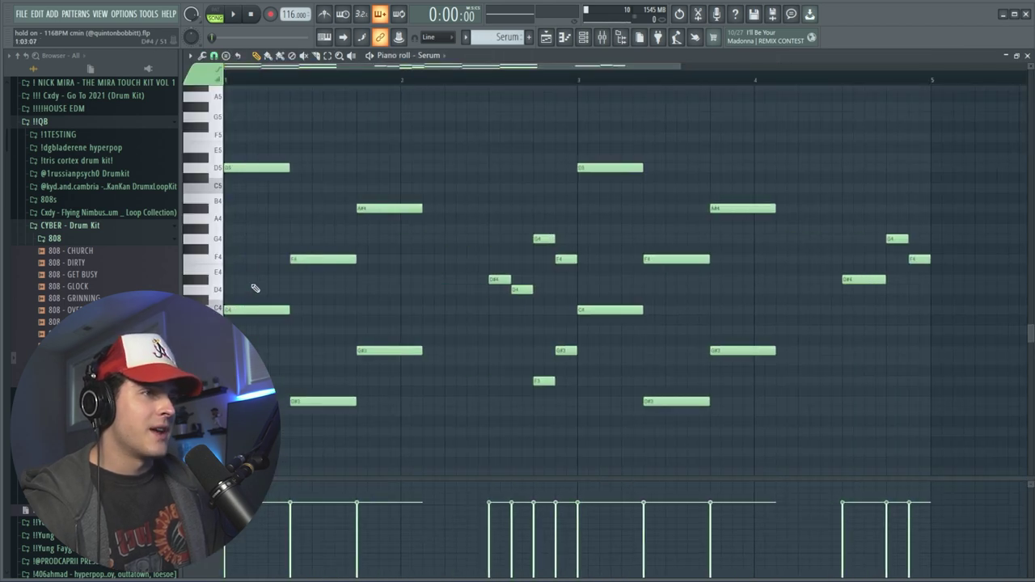
left_click_drag(266, 367, 234, 113)
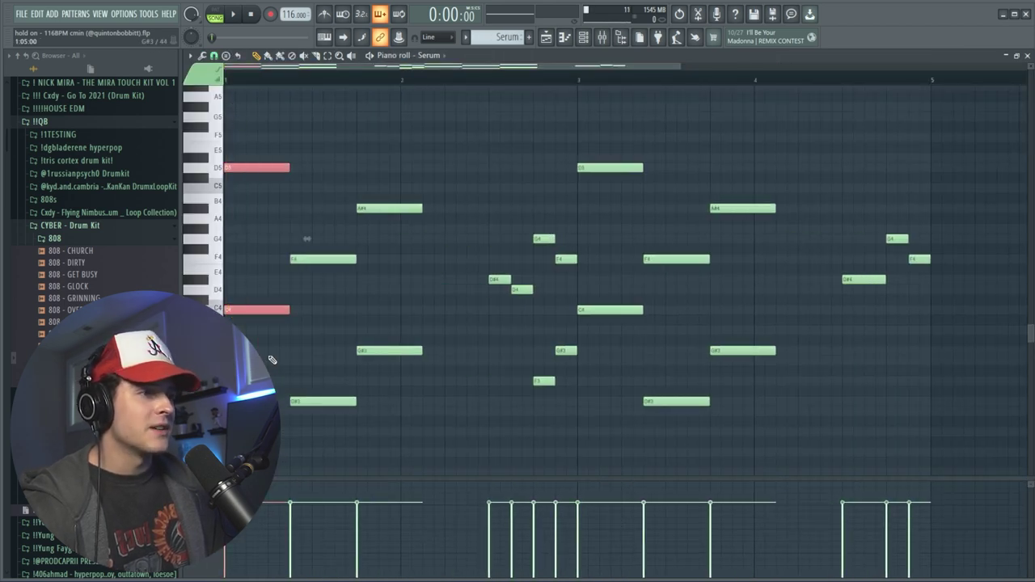
left_click_drag(300, 436, 357, 183)
left_click_drag(408, 416, 409, 128)
left_click_drag(478, 203, 569, 398)
left_click(514, 421)
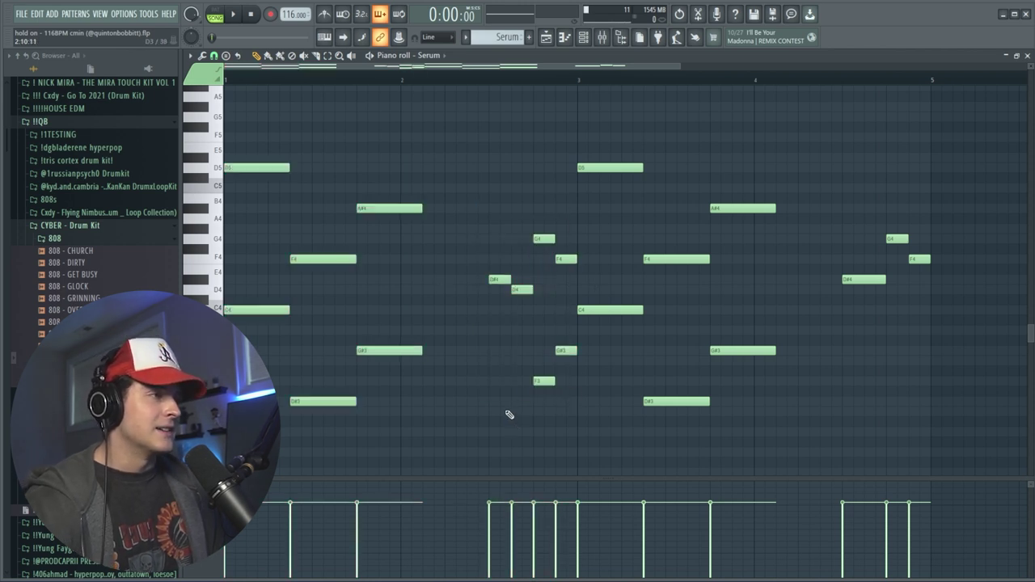
left_click_drag(466, 203, 576, 422)
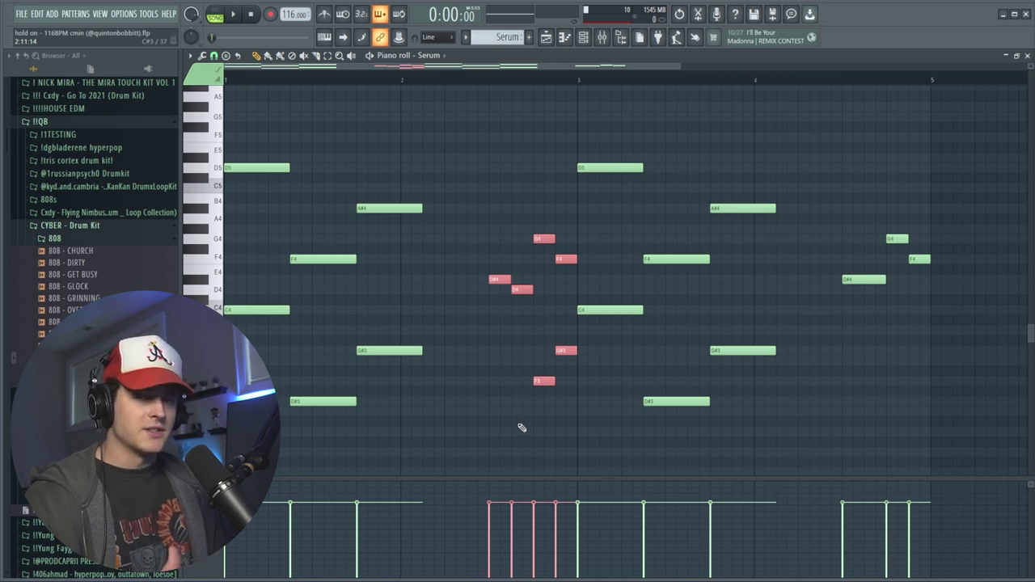
left_click(521, 428)
left_click_drag(280, 336, 257, 149)
Try adding high C6, D6 and D7 notes in bar 1, then delete them
scroll(263, 280, "up", 4)
left_click(217, 195)
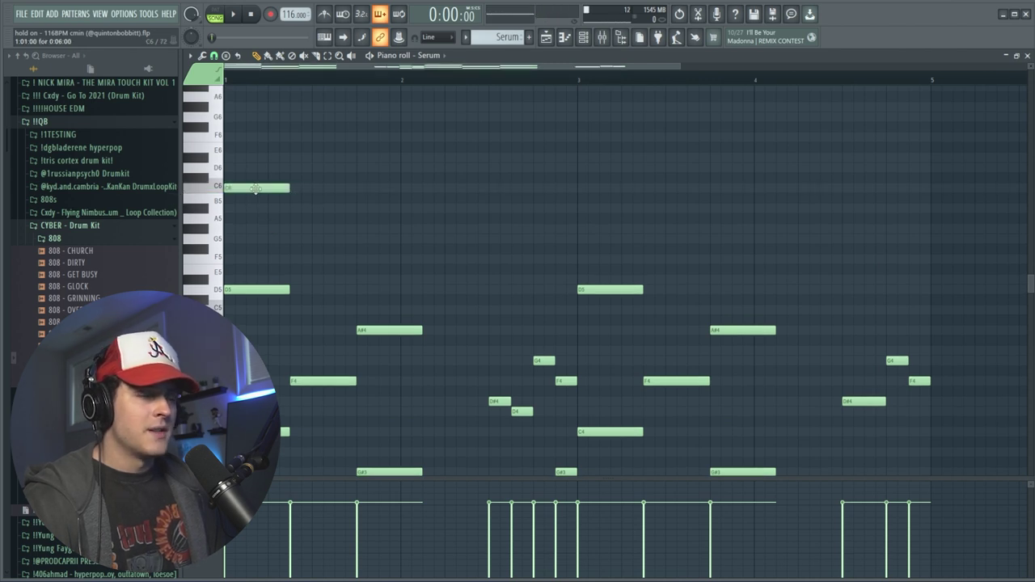
left_click(275, 174)
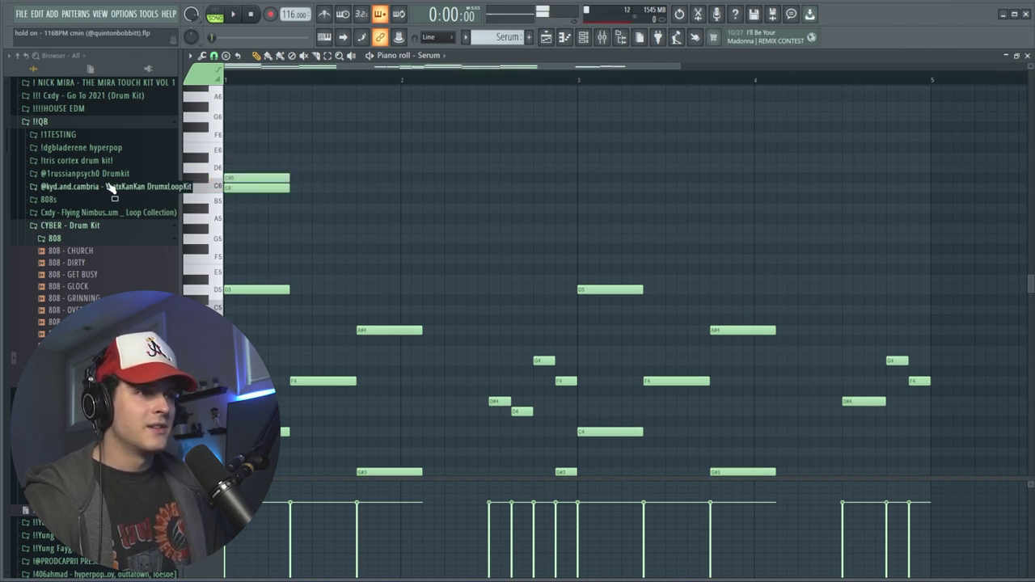
left_click_drag(230, 177, 236, 168)
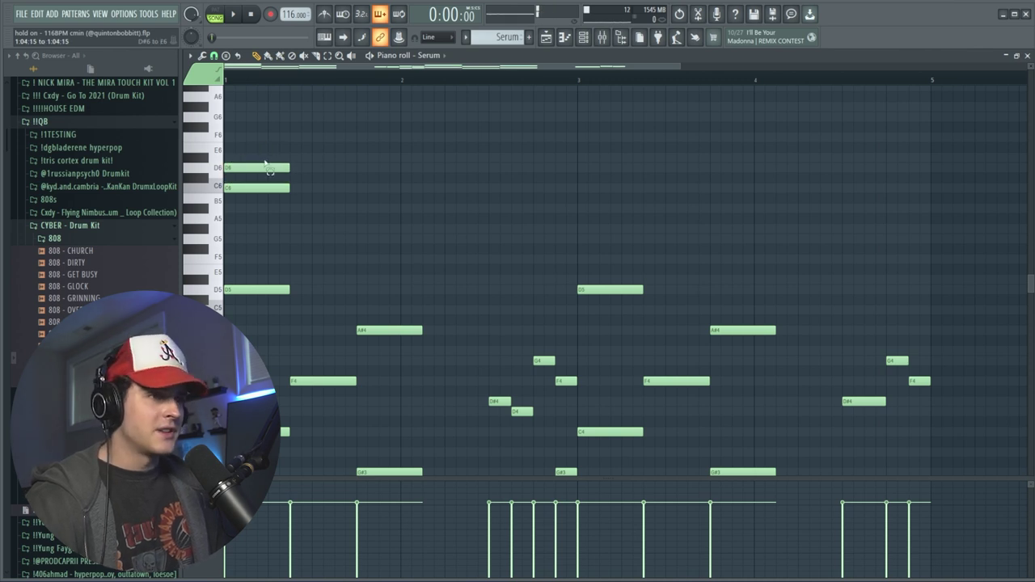
right_click(265, 168)
scroll(267, 162, "up", 3)
left_click(258, 106)
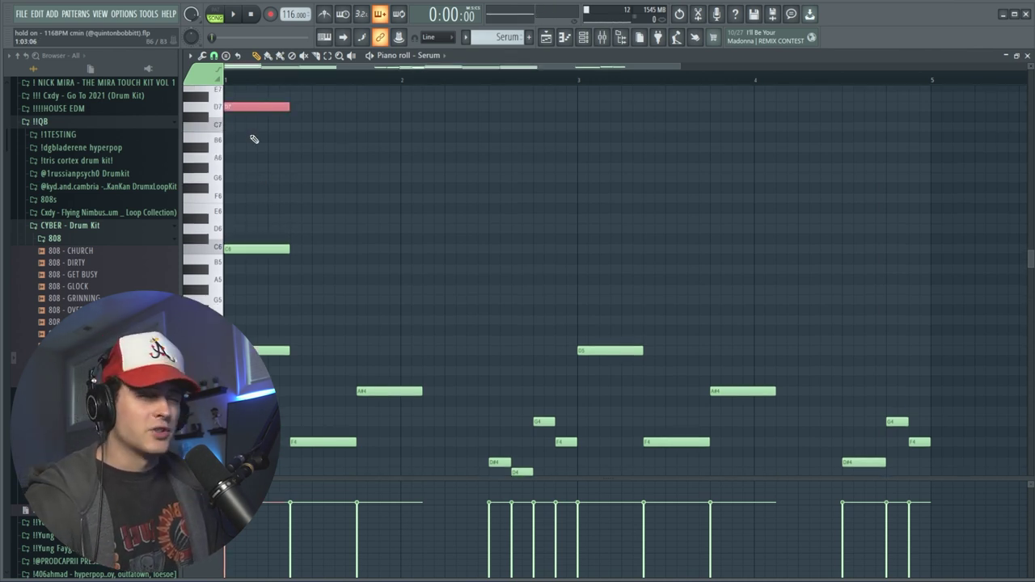
key("Delete")
Play the Serum chord pattern, stop it, and bring up the Mixer
scroll(275, 157, "down", 3)
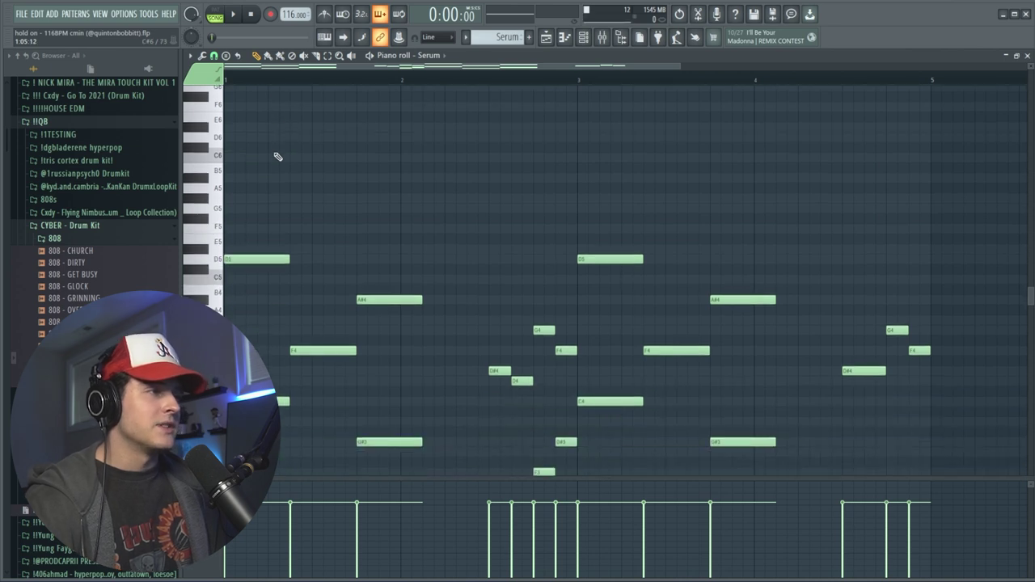
key("space")
scroll(485, 178, "down", 5)
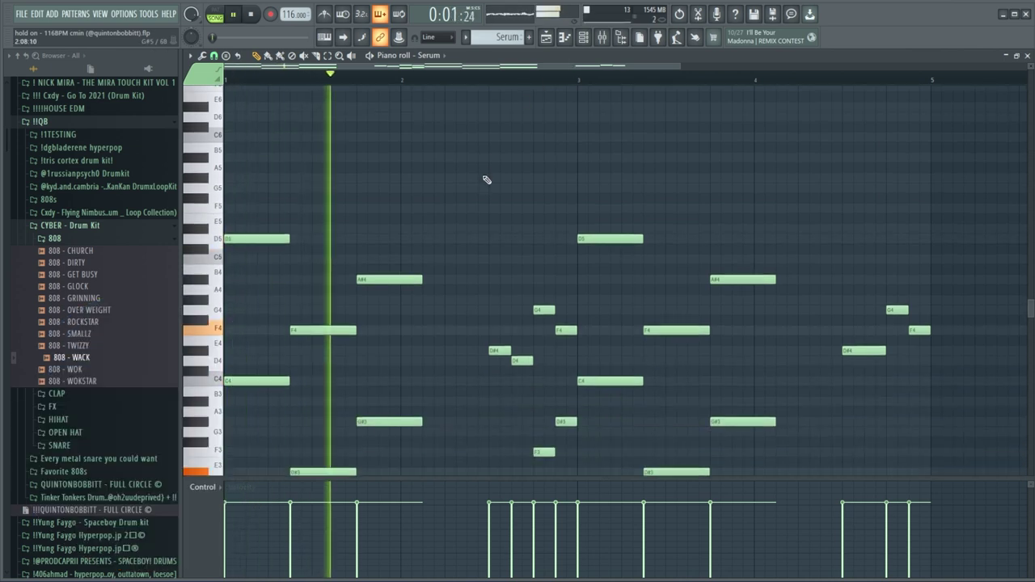
scroll(485, 180, "down", 2)
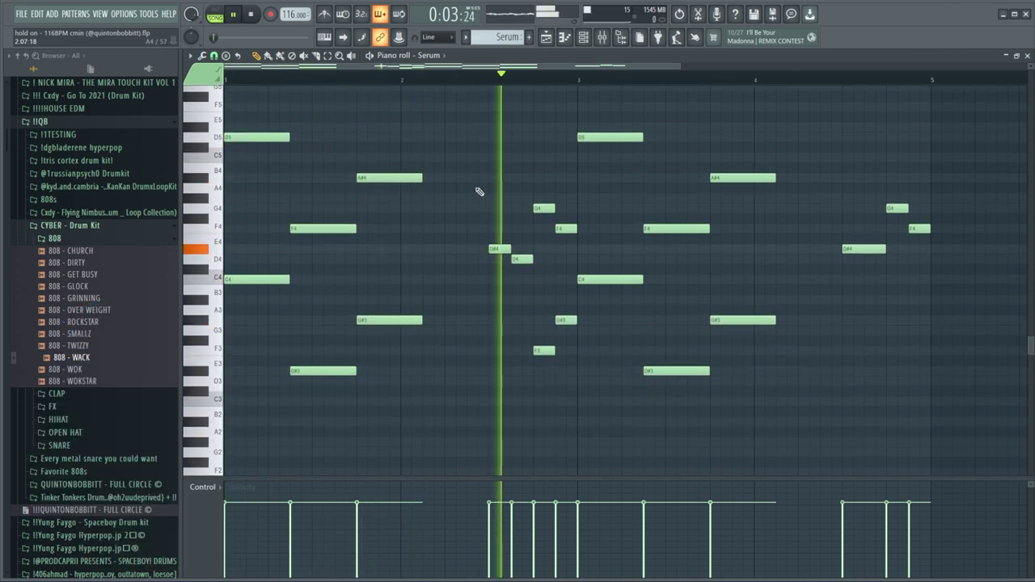
key("space")
left_click(602, 38)
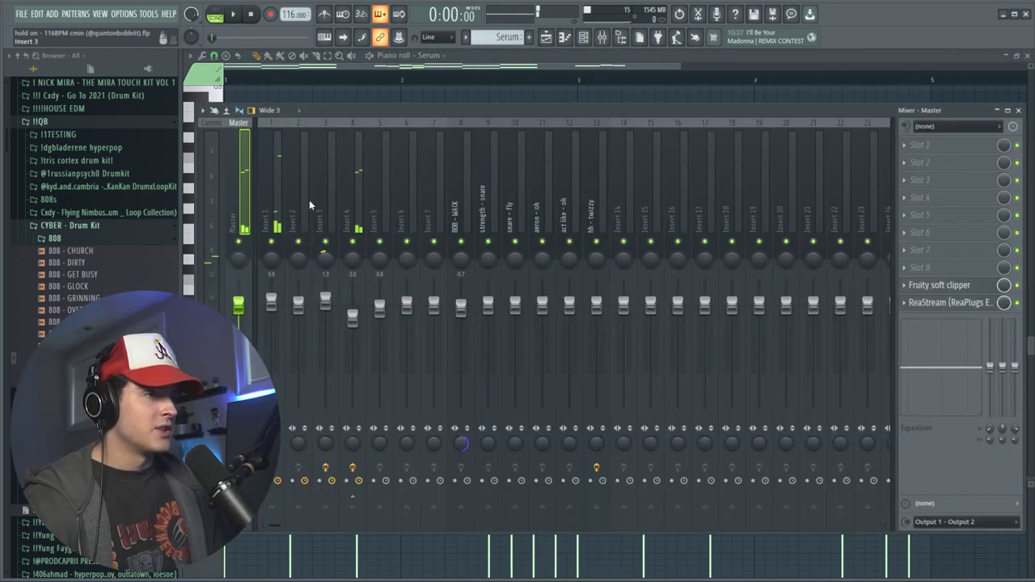
Open the Yeat Vocal Sauce plugin on mixer insert 1 for a look, then close it
left_click(276, 214)
left_click(920, 164)
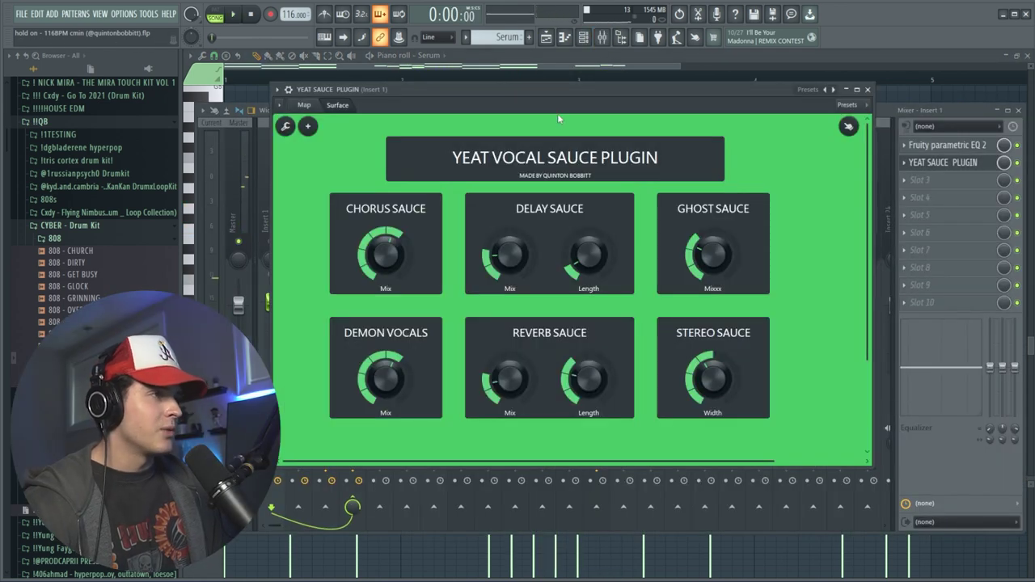
left_click_drag(568, 92, 555, 98)
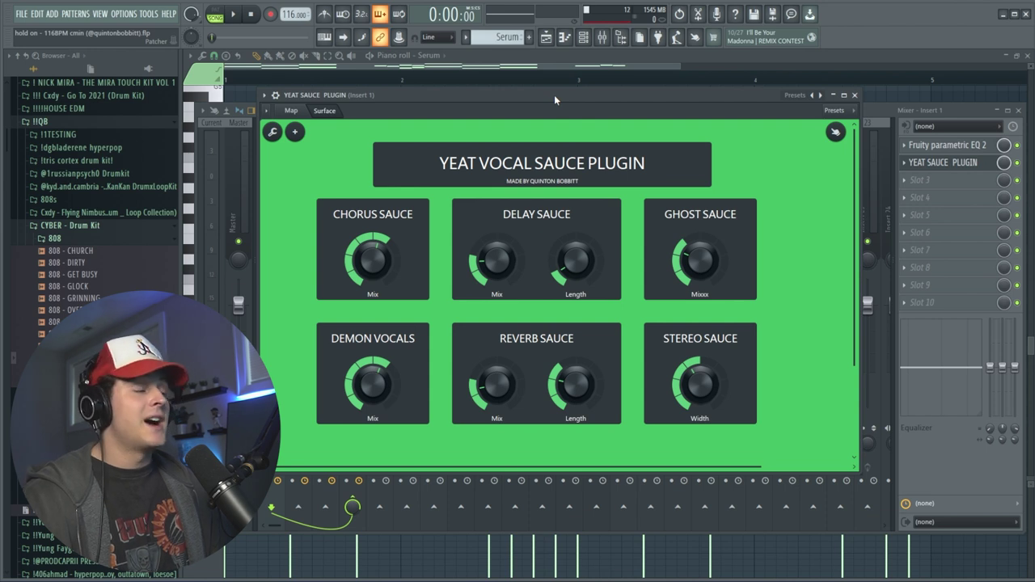
left_click(854, 95)
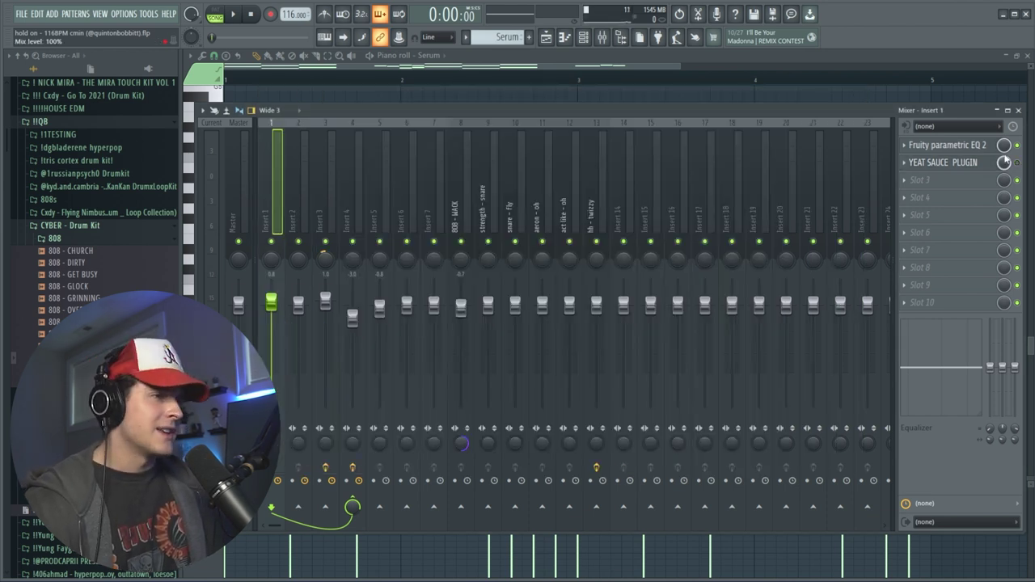
Play the beat through the mix, stop, and start playback again
key("space")
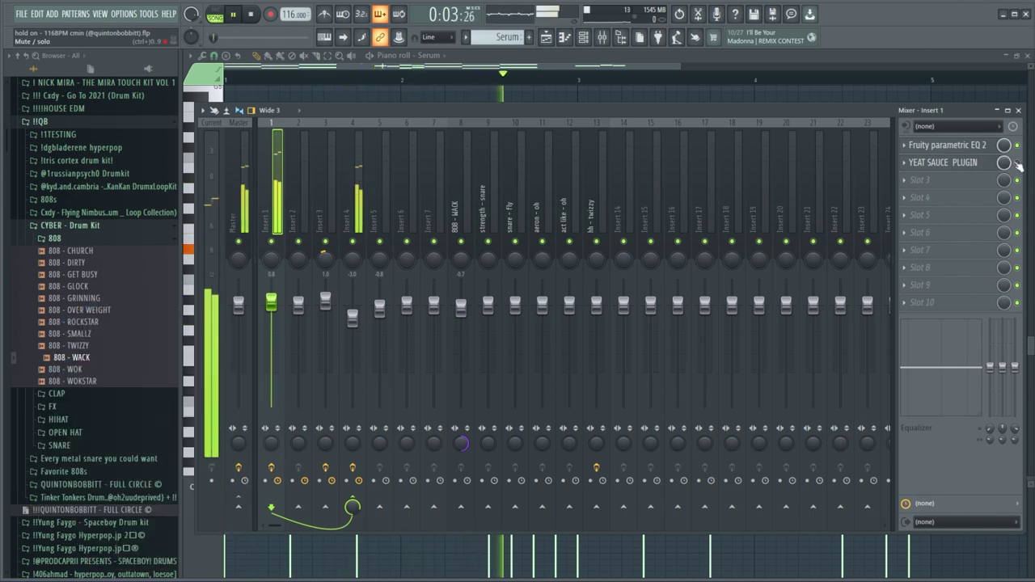
key("space")
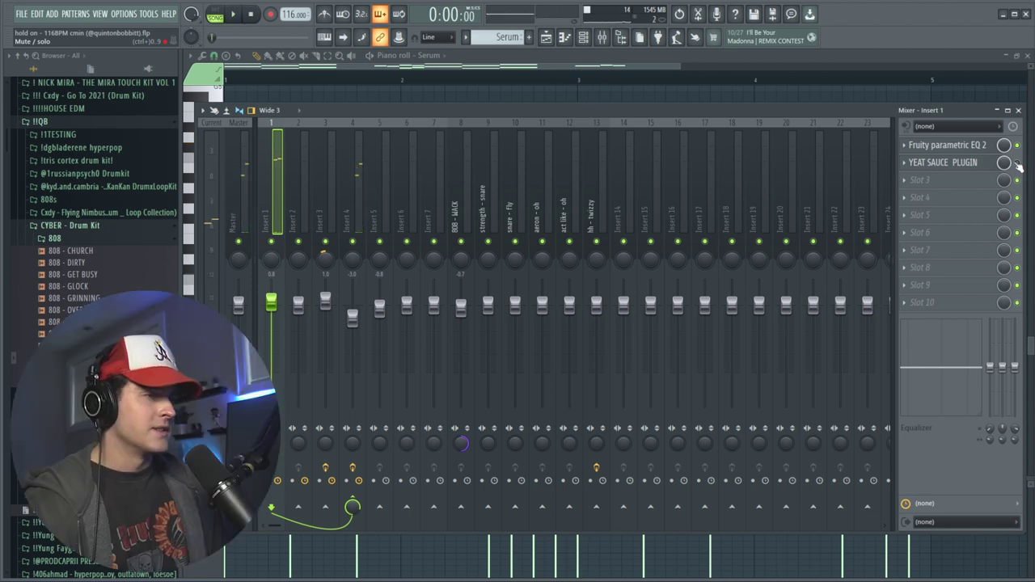
key("space")
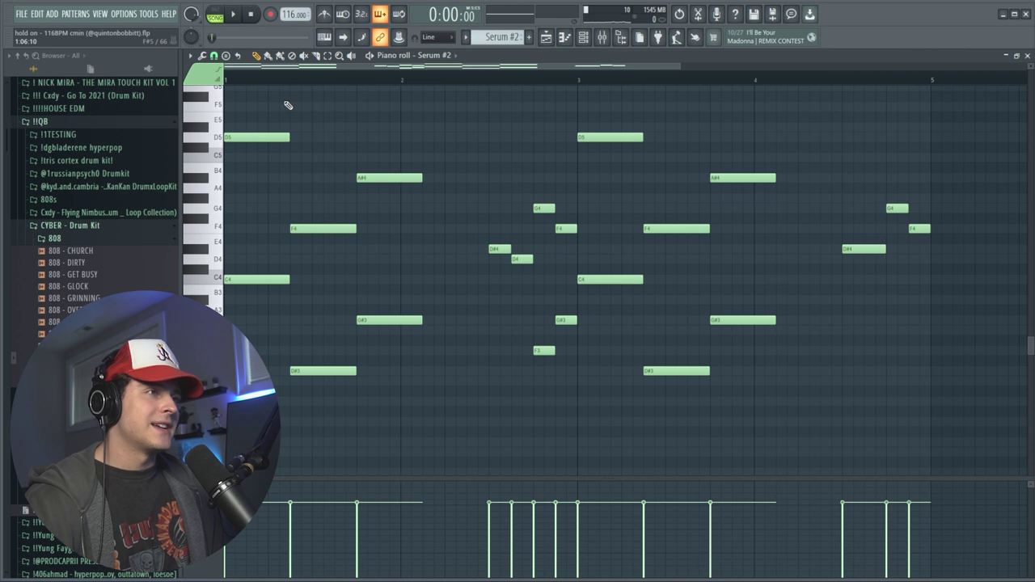
From the Channel Rack, inspect the Serum #2 saw organ synth and close it
left_click(583, 37)
left_click(376, 184)
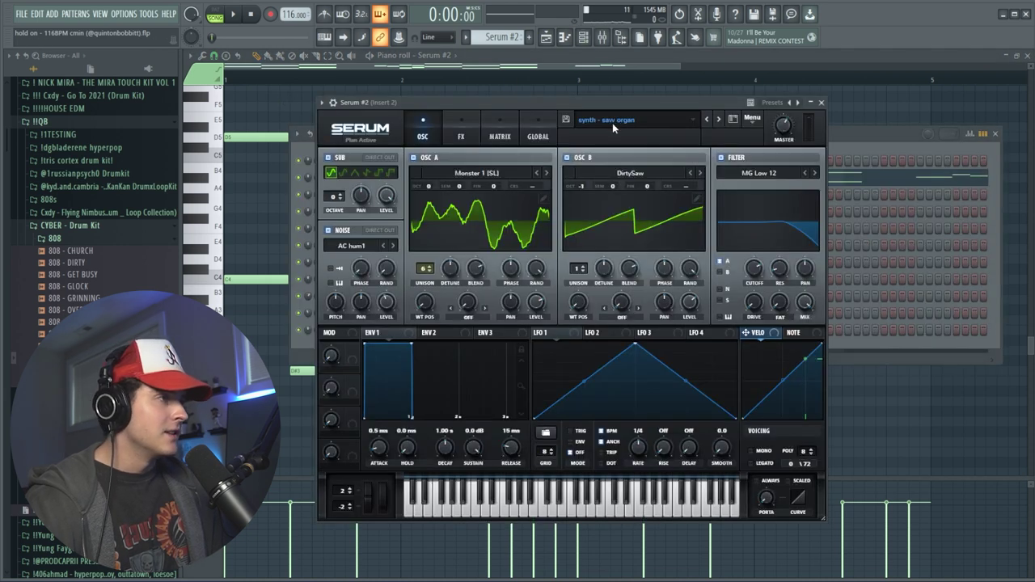
left_click(821, 103)
Play the arrangement, stop it, and open the Serum #3 pattern's notes
key("space")
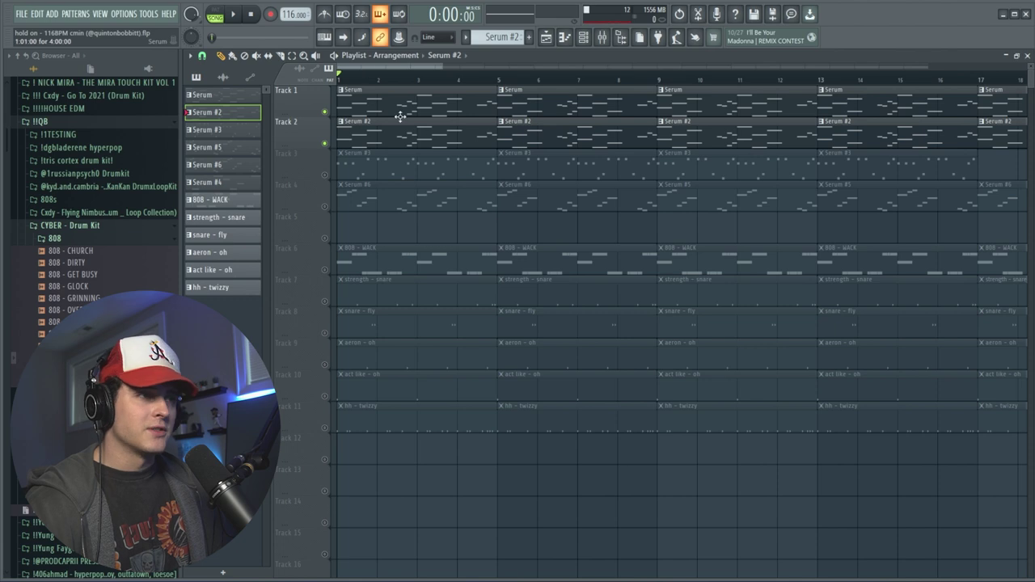
key("space")
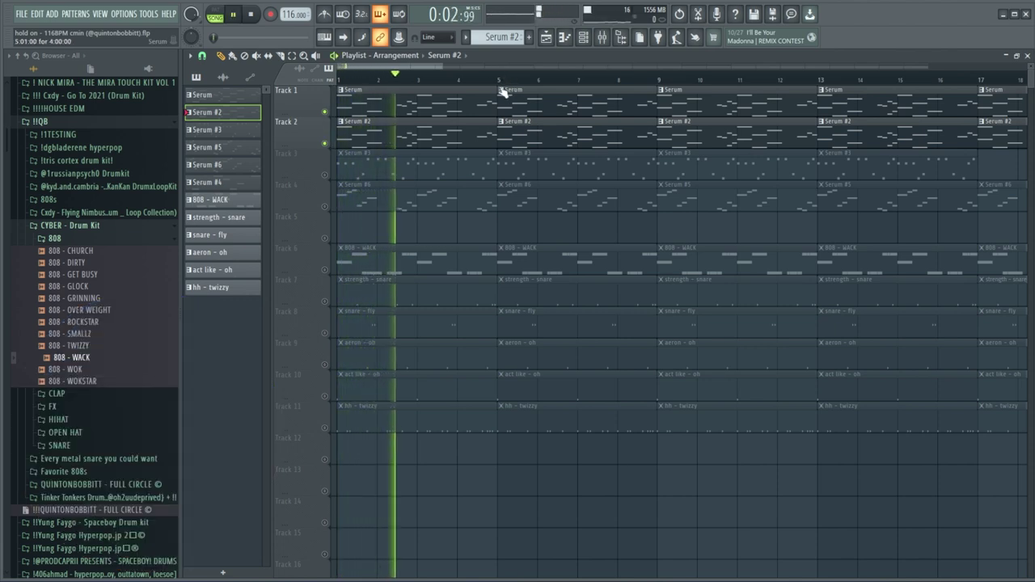
key("space")
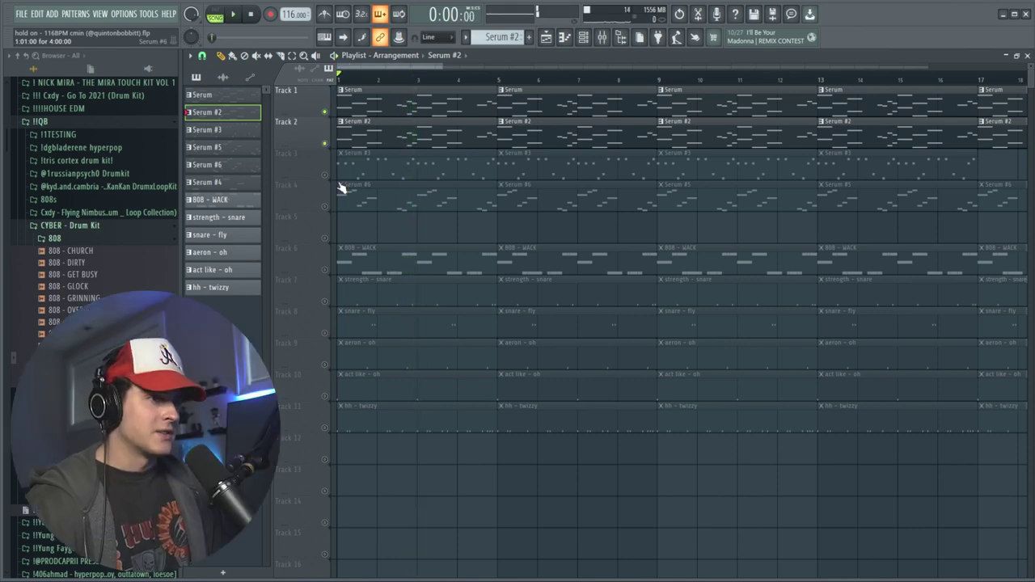
double_click(352, 170)
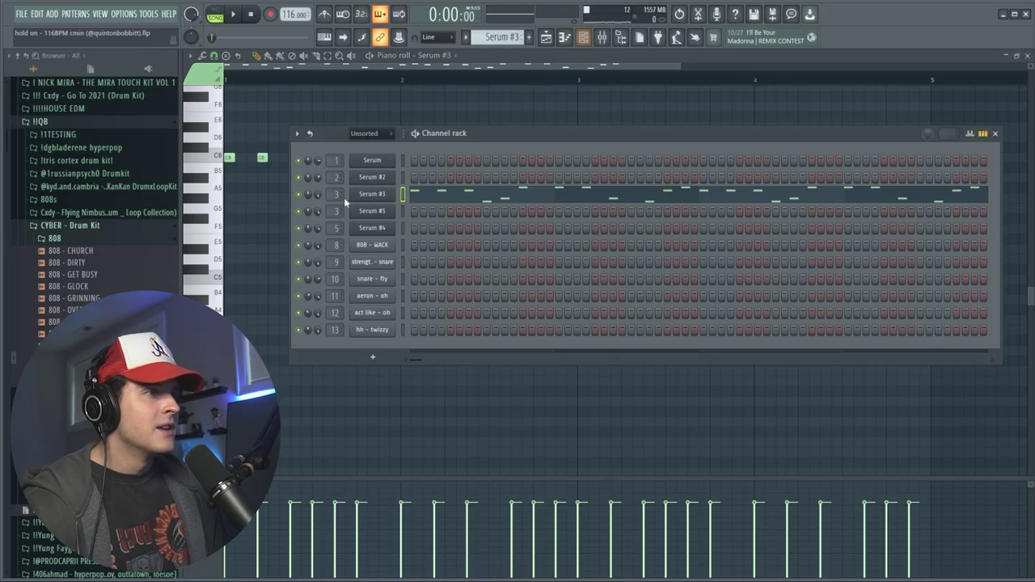
Inspect the Serum #3 synth, close it, and bring its notes back to the front
left_click(362, 197)
left_click_drag(510, 108, 532, 98)
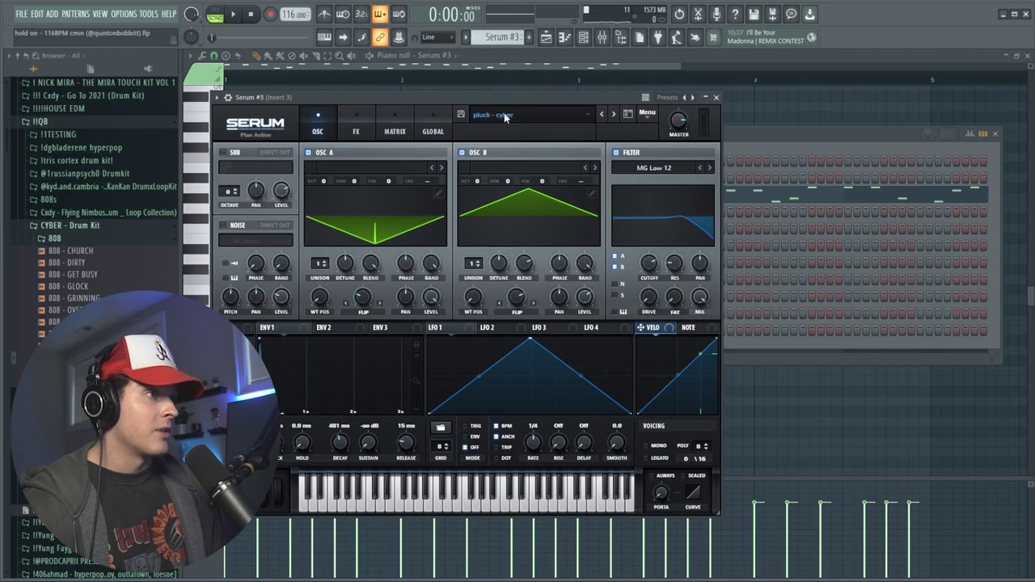
left_click(715, 98)
left_click(520, 70)
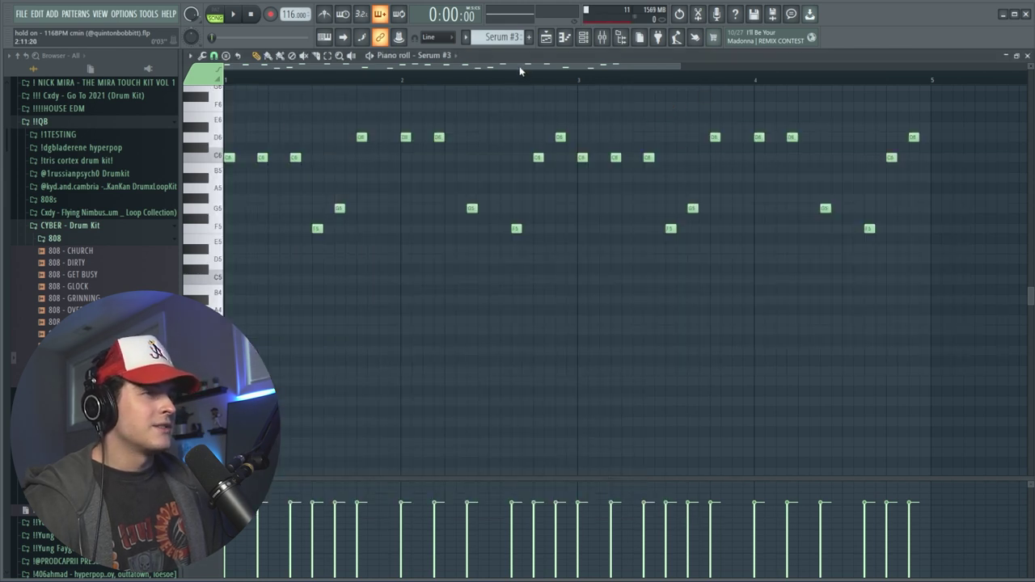
Look over the Yeat Sauce plugin on mixer insert 3, then close it and the Mixer
left_click(603, 37)
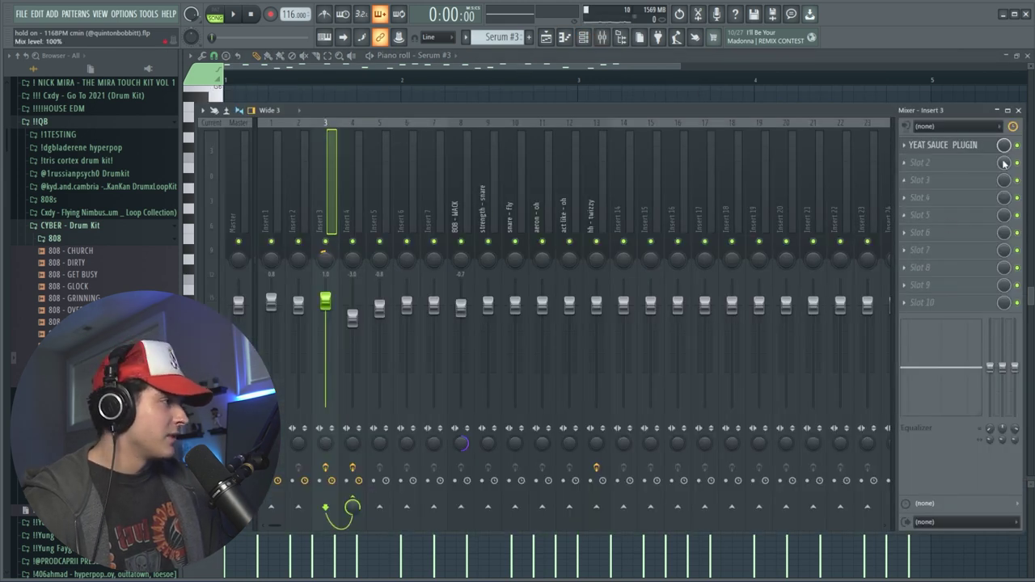
left_click_drag(810, 110, 797, 113)
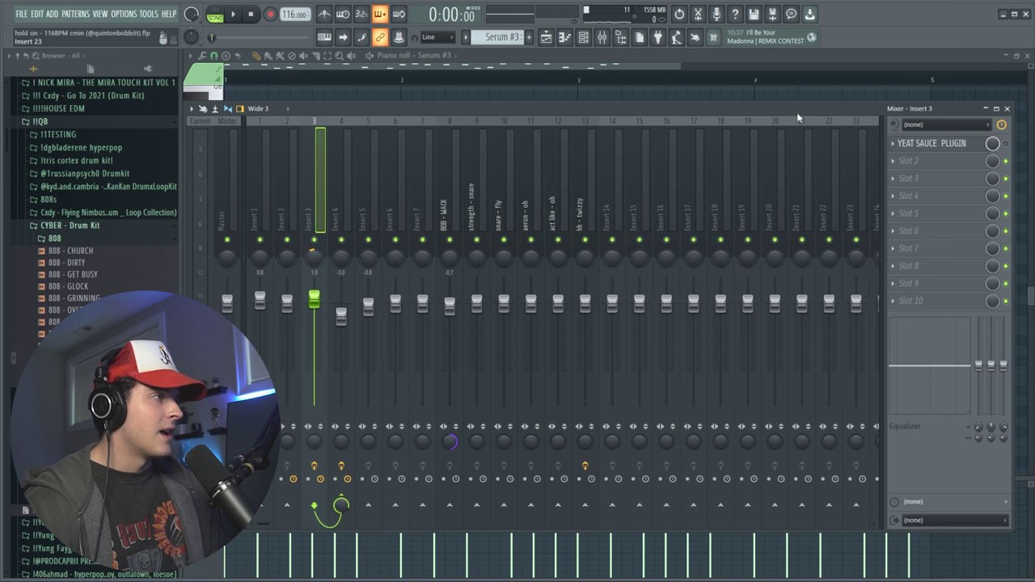
left_click(930, 146)
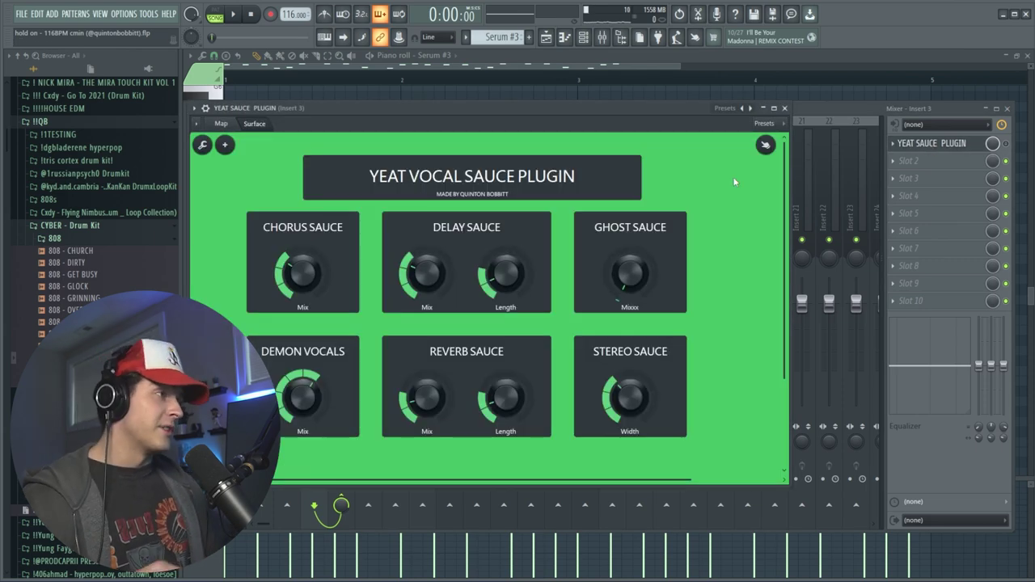
left_click(783, 107)
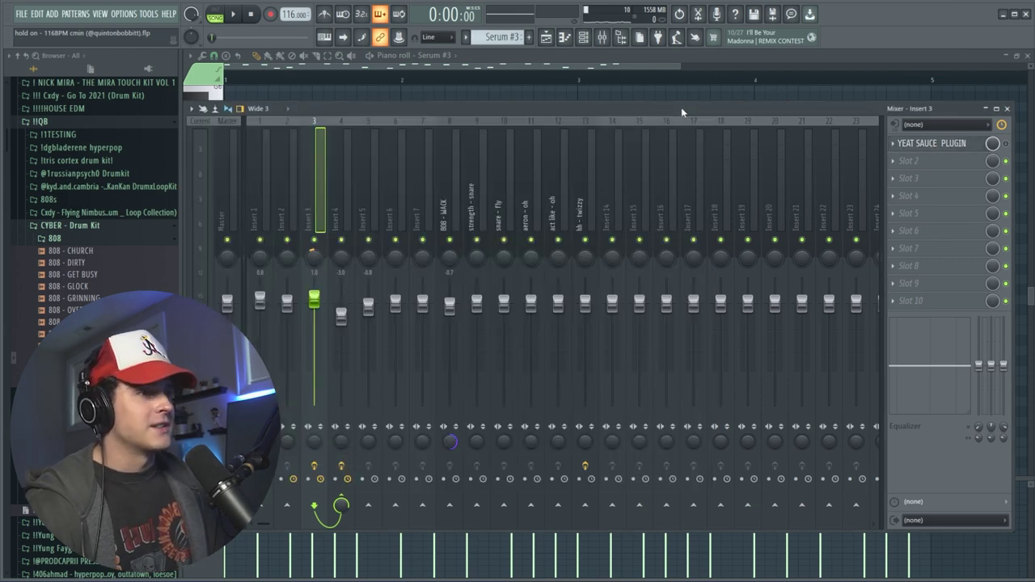
left_click(619, 99)
Listen to the Serum #3 melody twice, then return to the arrangement playlist
key("space")
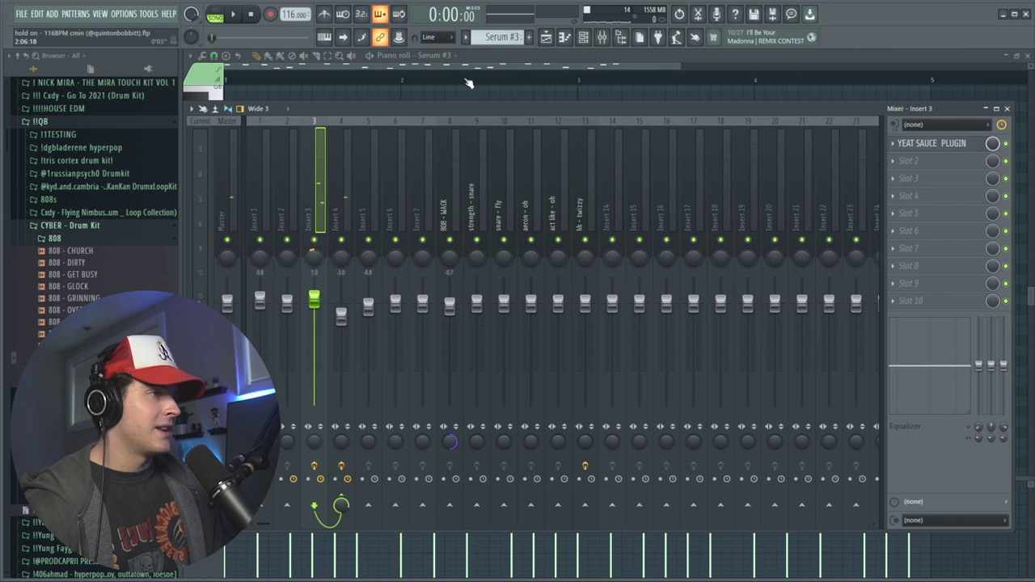
left_click(468, 82)
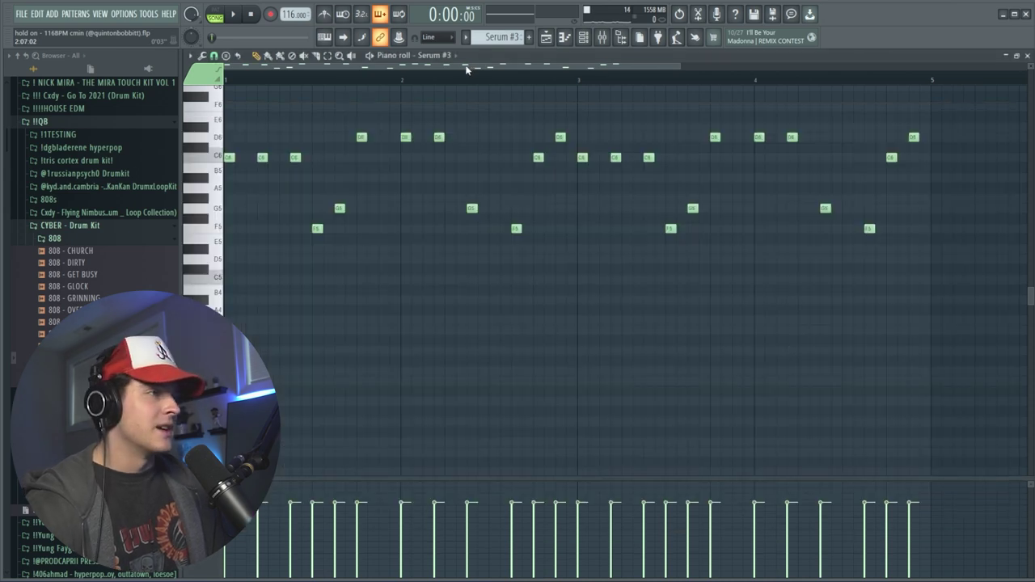
key("space")
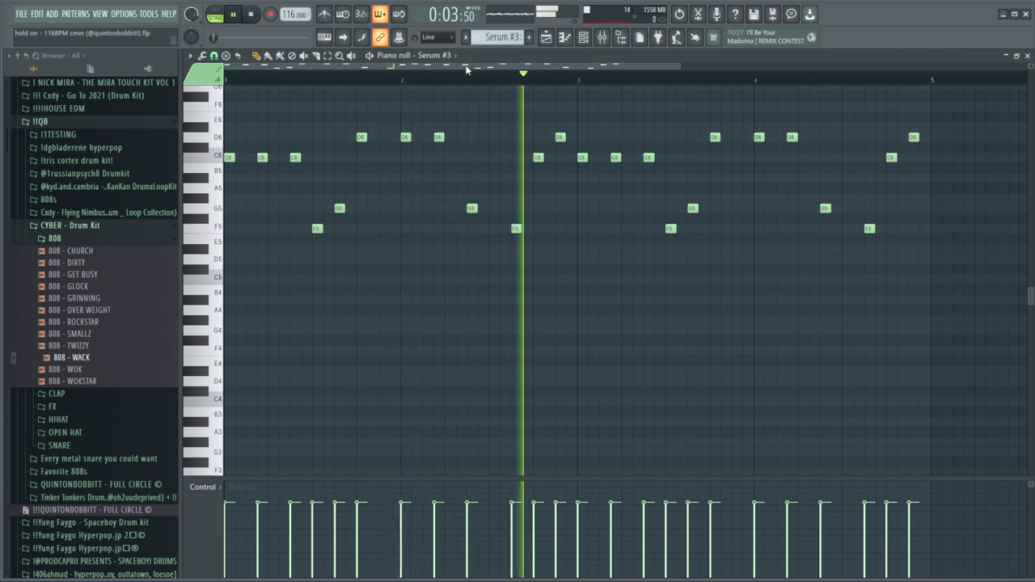
key("space")
key("F5")
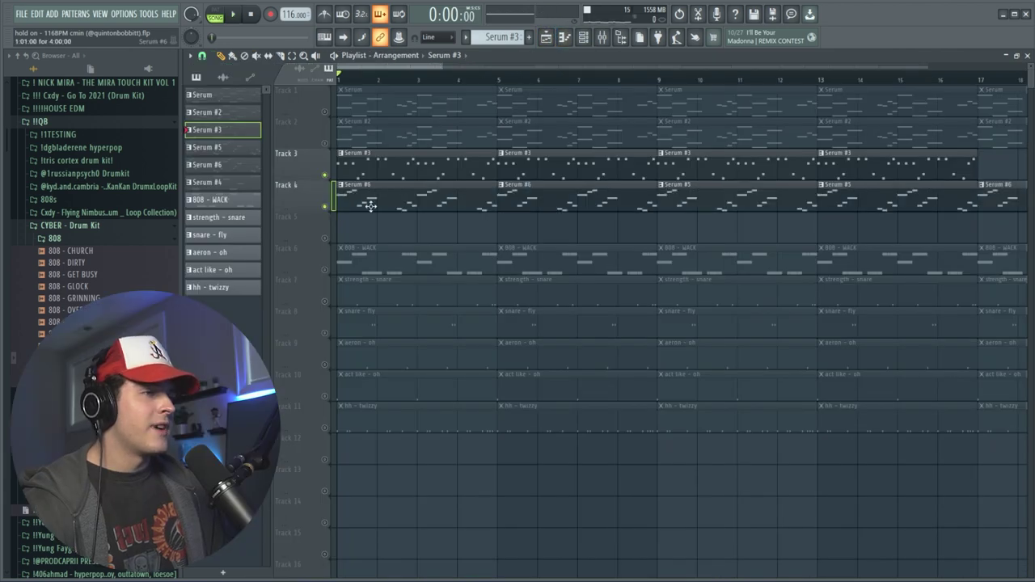
double_click(370, 205)
Open the Serum #6 pattern's notes and listen to its melody
key("F5")
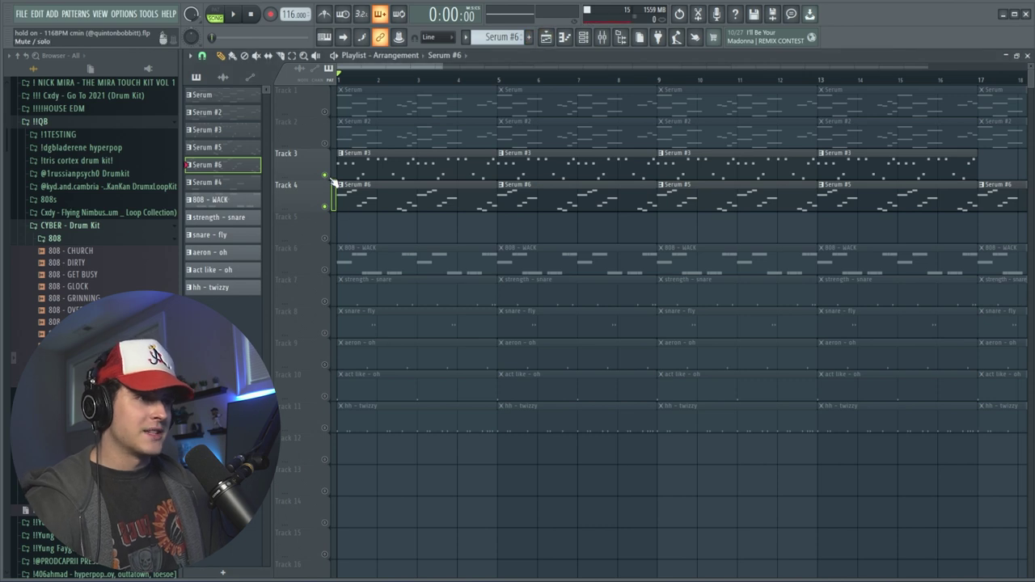
double_click(344, 194)
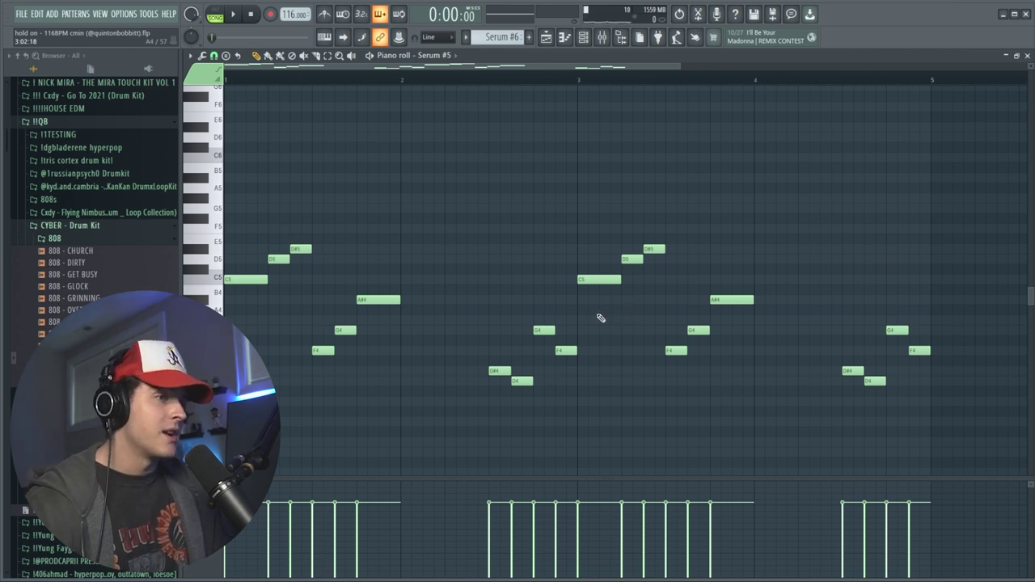
key("space")
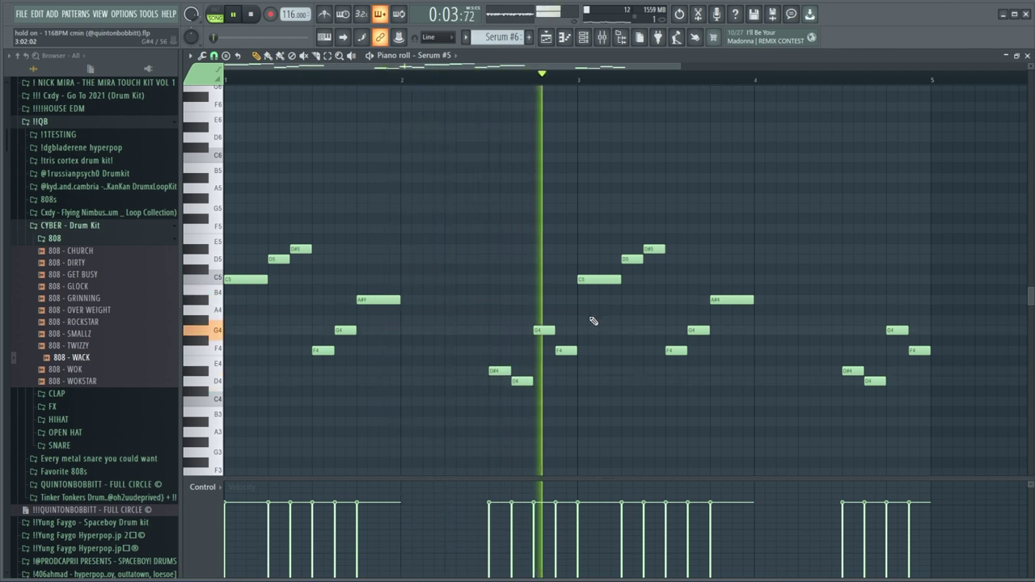
key("space")
Back in the playlist, unmute Tracks 3, 2 and 1, and play the arrangement from the start
key("F5")
left_click(324, 175)
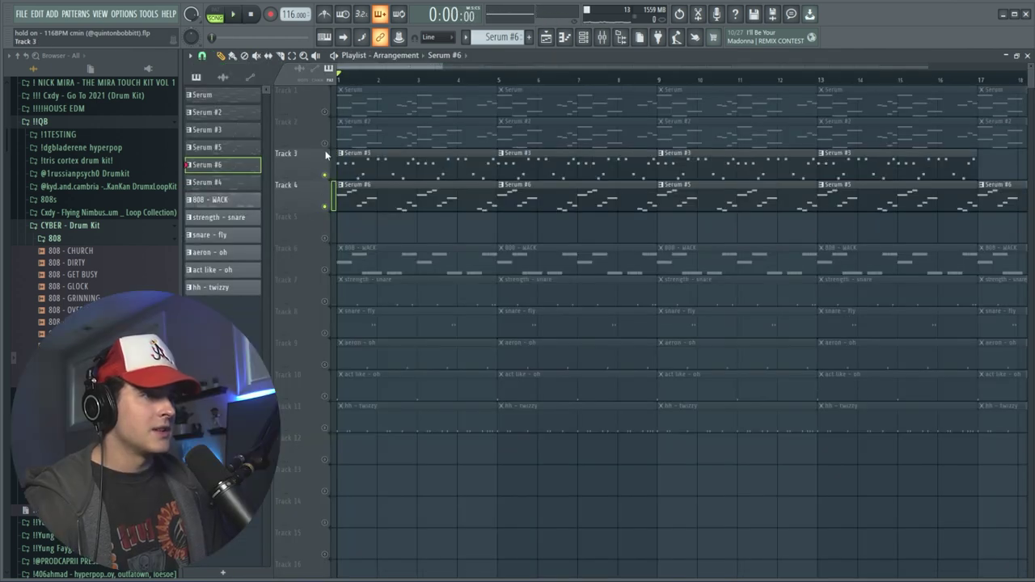
left_click_drag(325, 129, 326, 114)
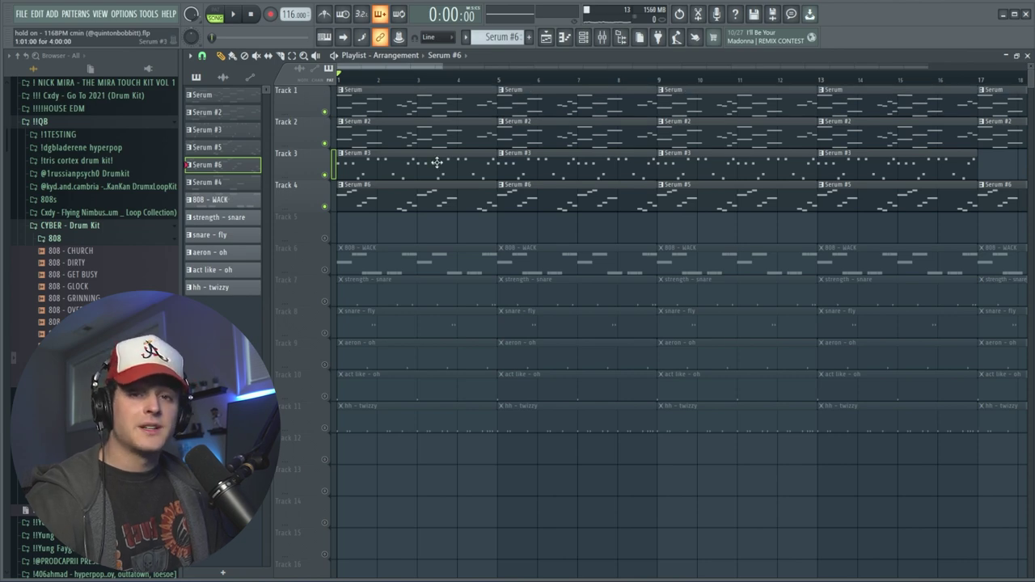
key("space")
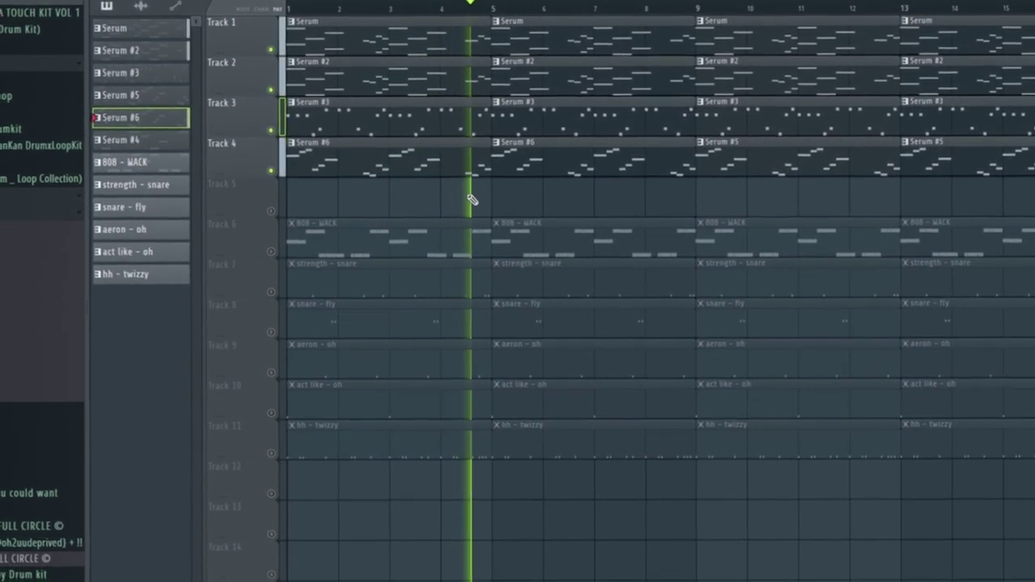
key("space")
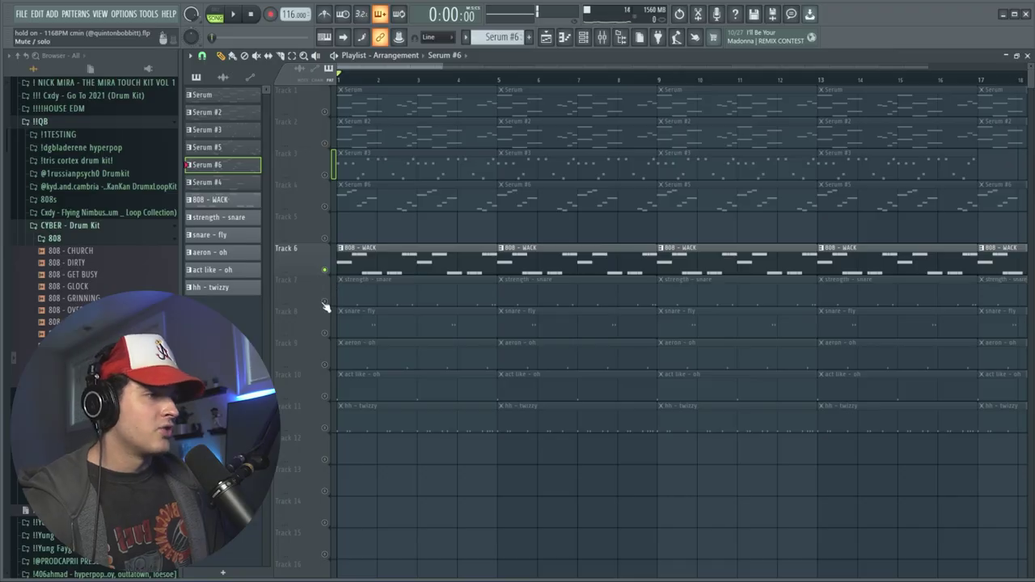
Unmute strength - snare, snare - fly, aeron - oh, act like - oh and hh - twizzy during playback
left_click(267, 290)
scroll(345, 95, "up", 2)
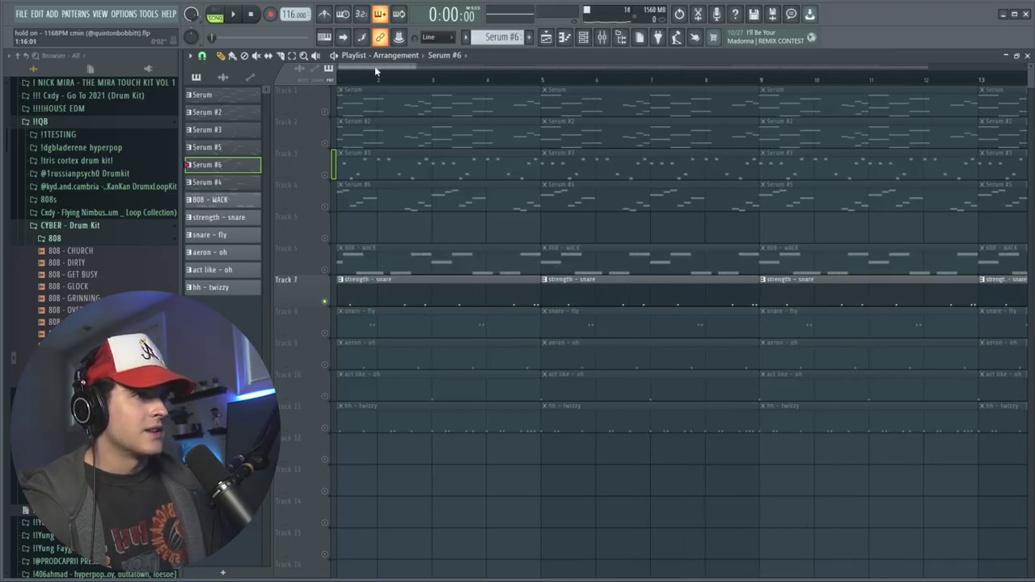
key("space")
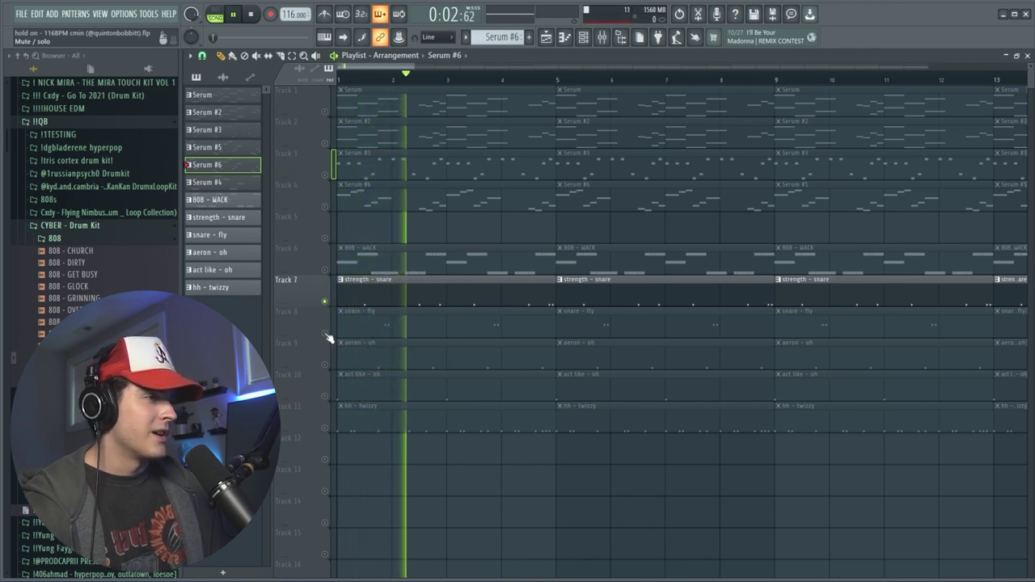
left_click(325, 333)
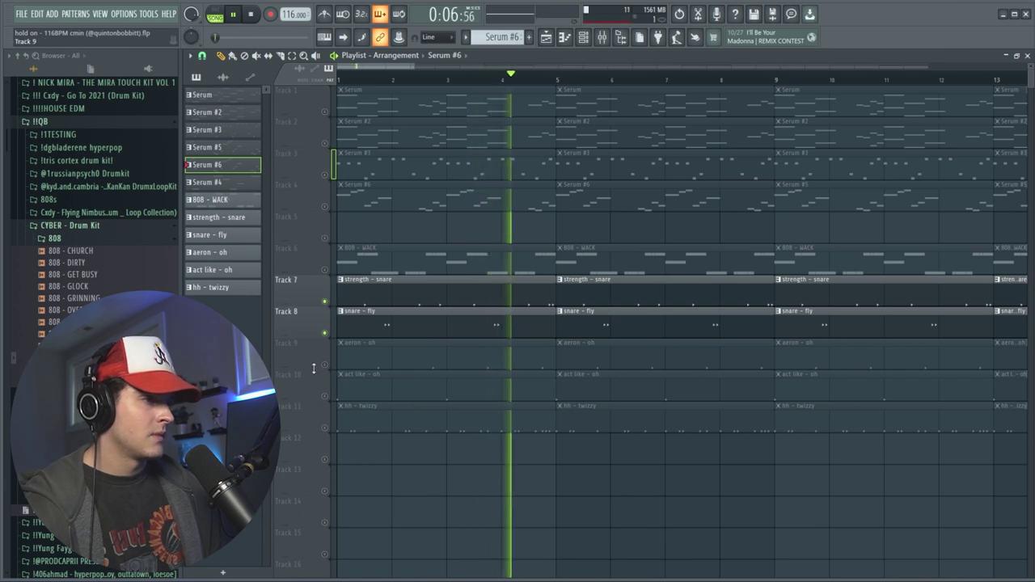
left_click(325, 365)
left_click(326, 396)
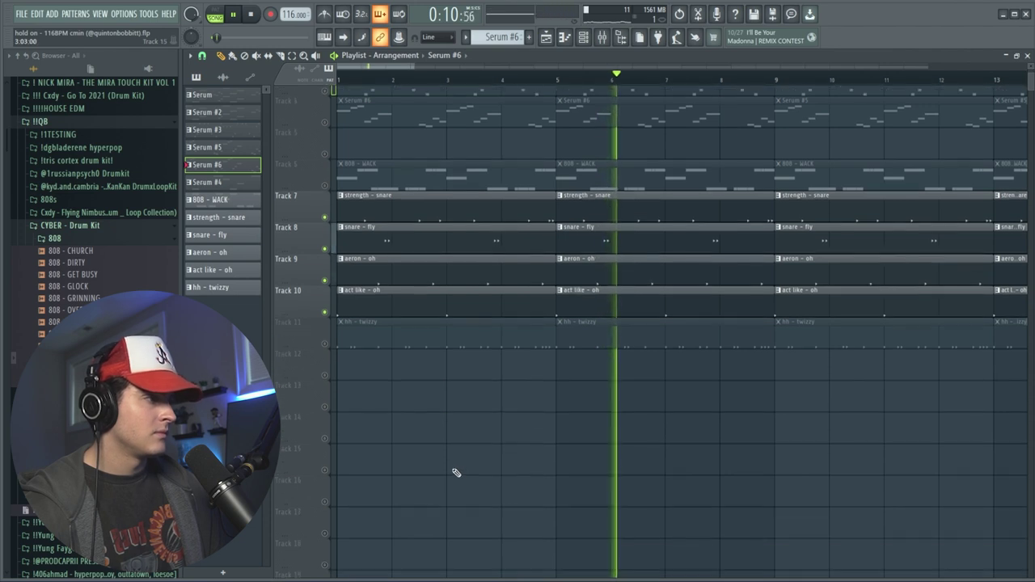
left_click_drag(361, 71, 388, 63)
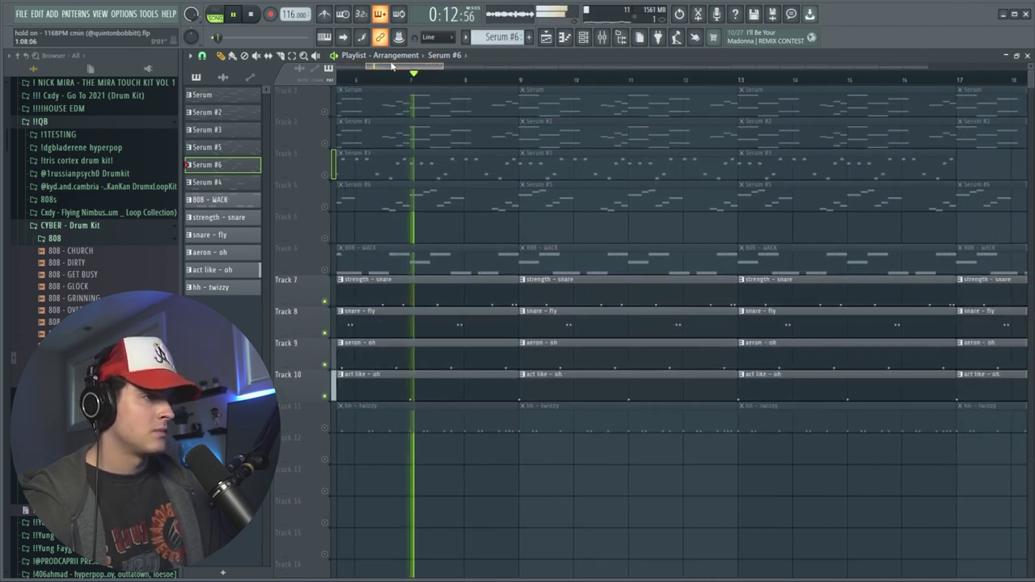
left_click(324, 428)
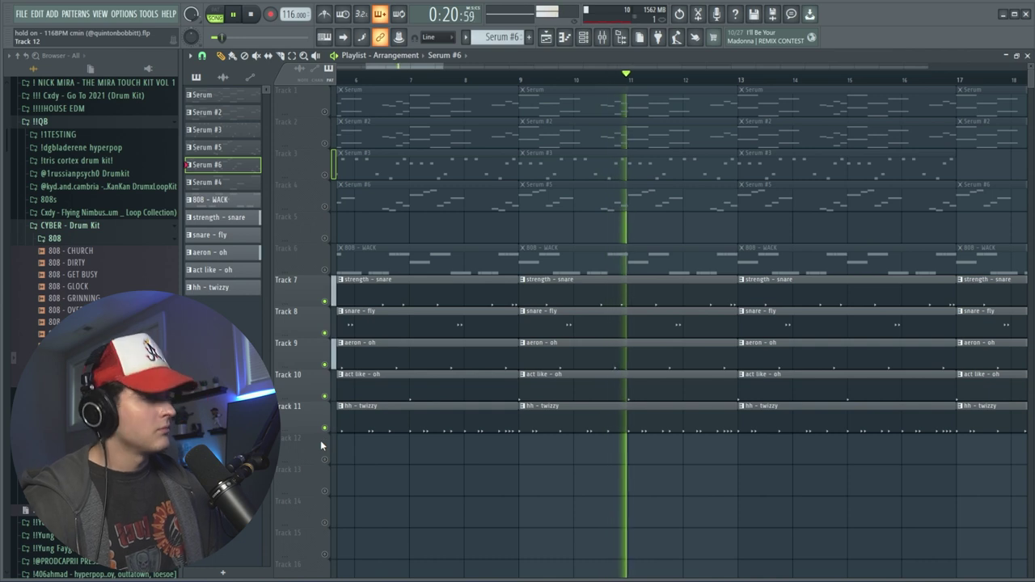
key("space")
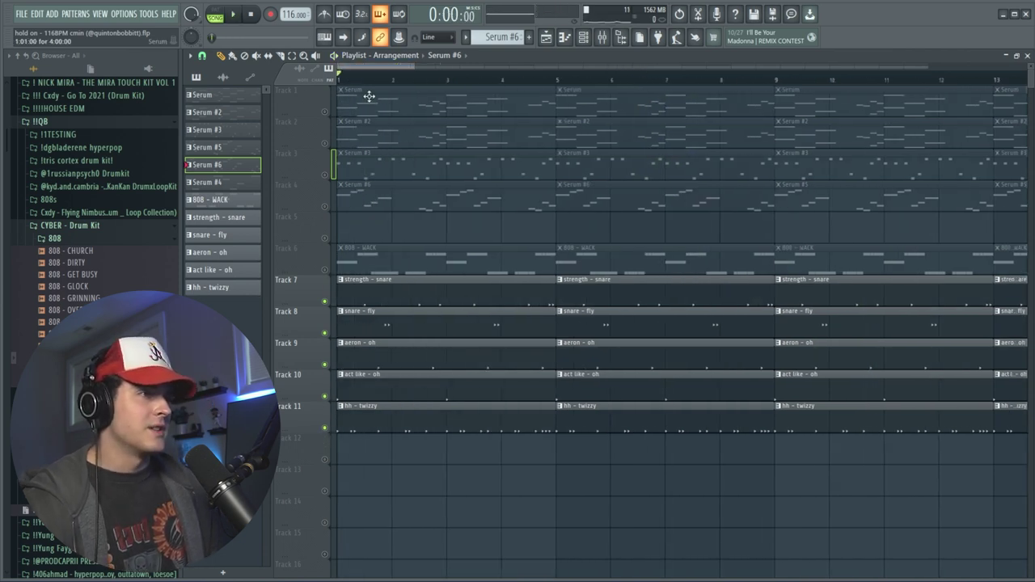
left_click(348, 261)
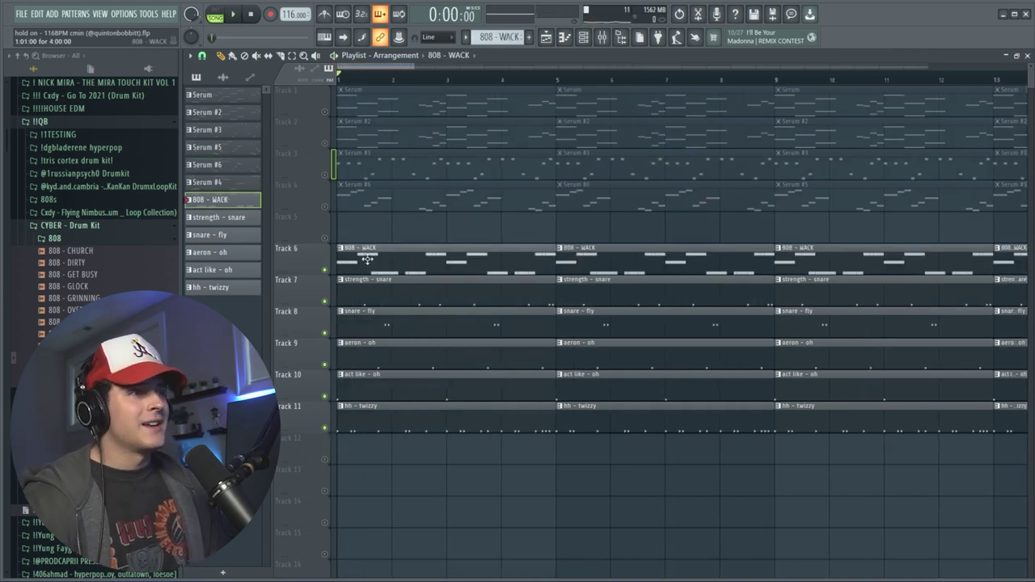
Inspect the 808 - WACK bassline's C5, D#5 and G#4 notes, then clear the selection
double_click(410, 260)
left_click_drag(388, 59, 171, 82)
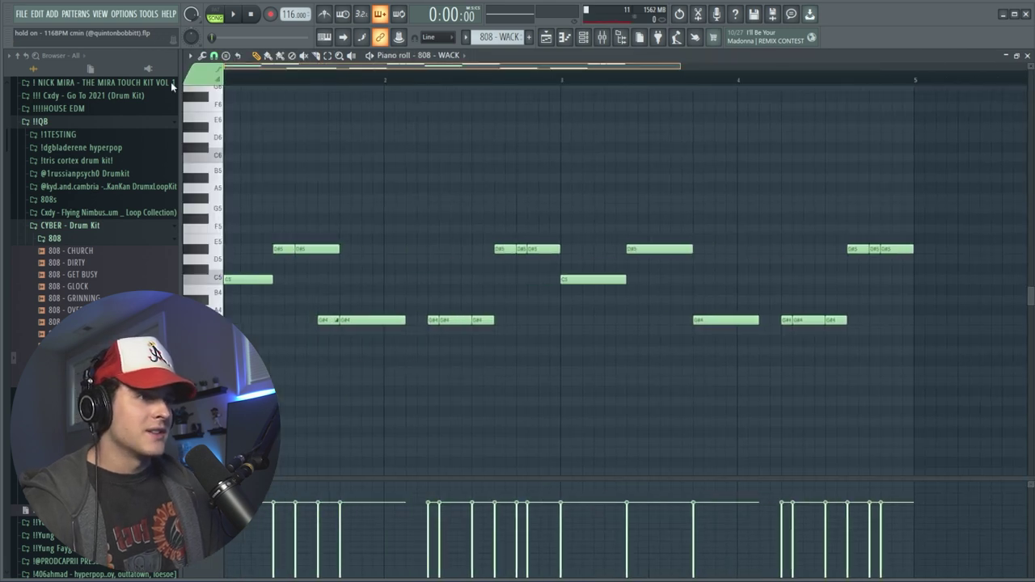
left_click_drag(246, 307, 363, 225)
left_click_drag(317, 344, 369, 311)
key("ctrl+d")
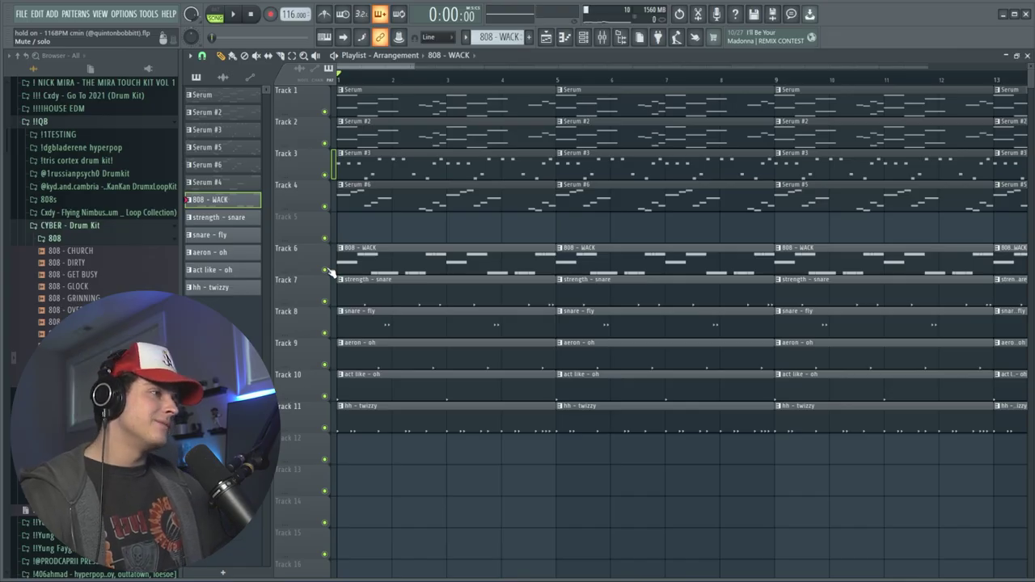
Play the full beat from the start and zoom the playlist out
key("space")
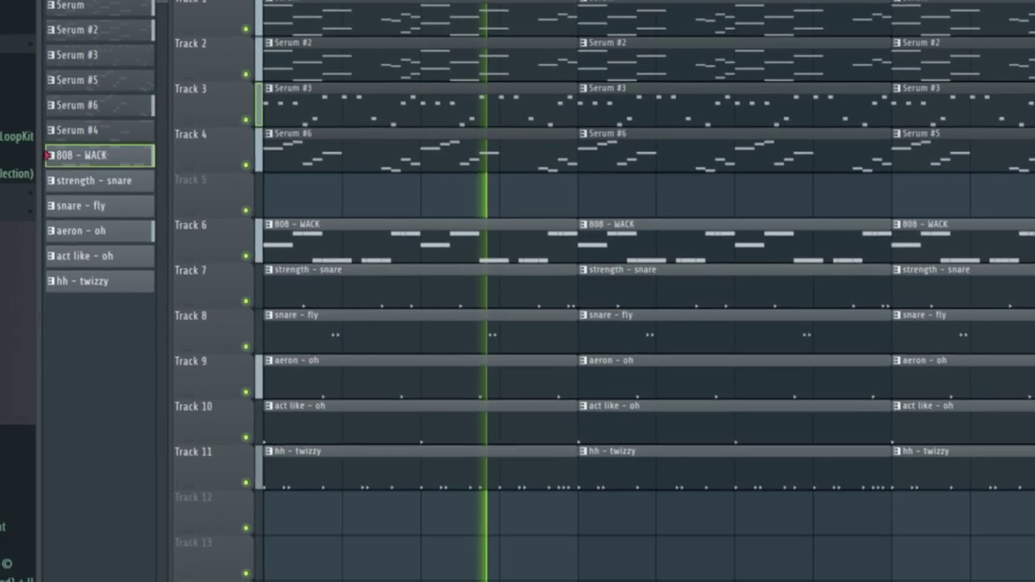
scroll(376, 8, "down", 2)
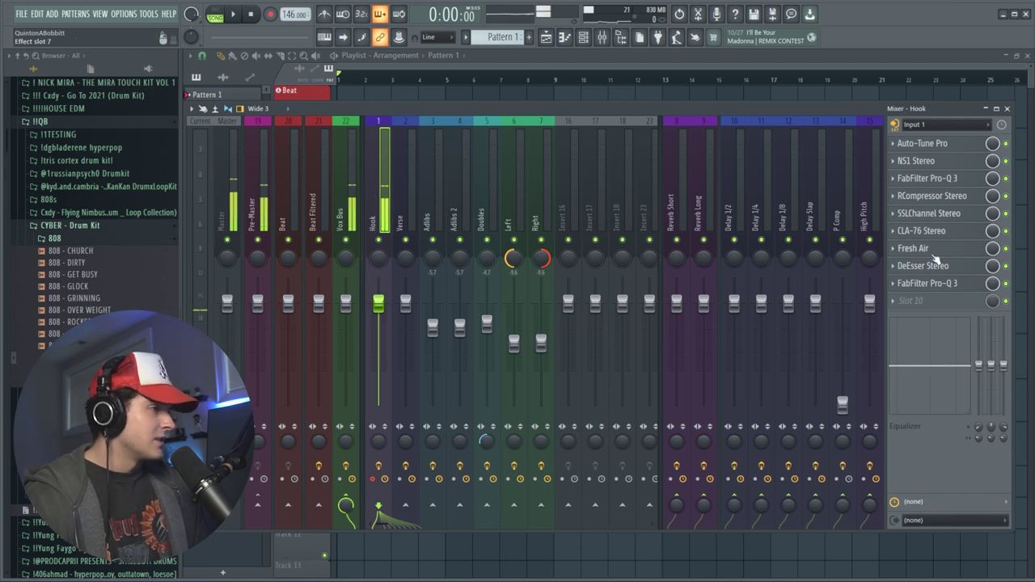
Set the Hook's Fresh Air mid and high air to 52, then review Auto-Tune Pro settings
left_click(930, 249)
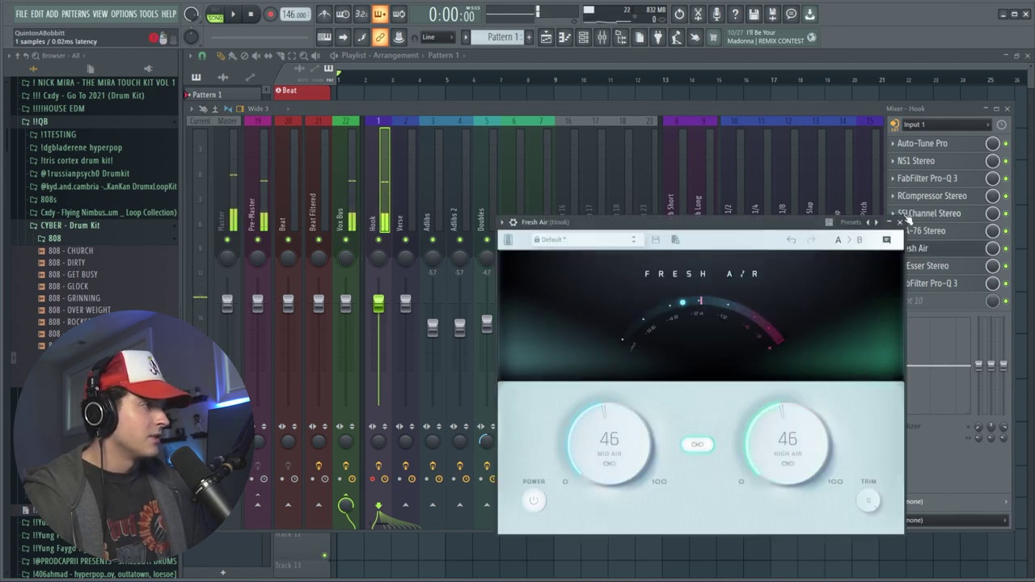
left_click_drag(602, 384, 722, 336)
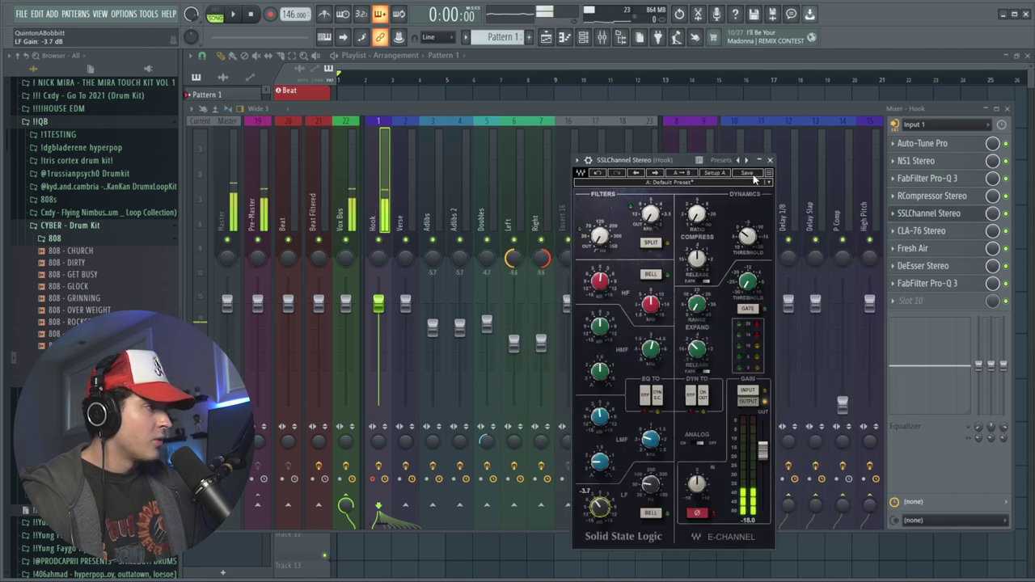
left_click(769, 160)
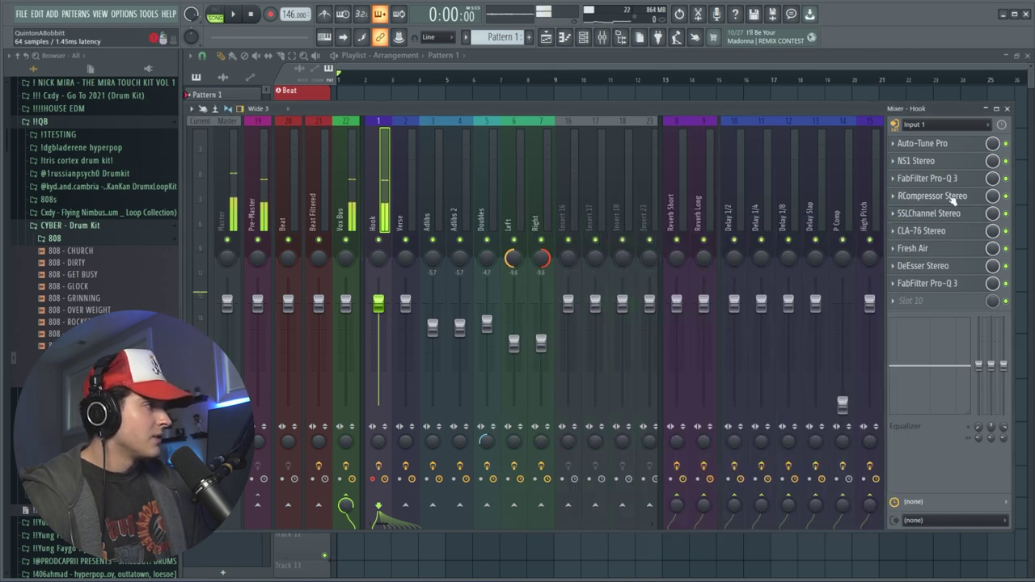
left_click(928, 177)
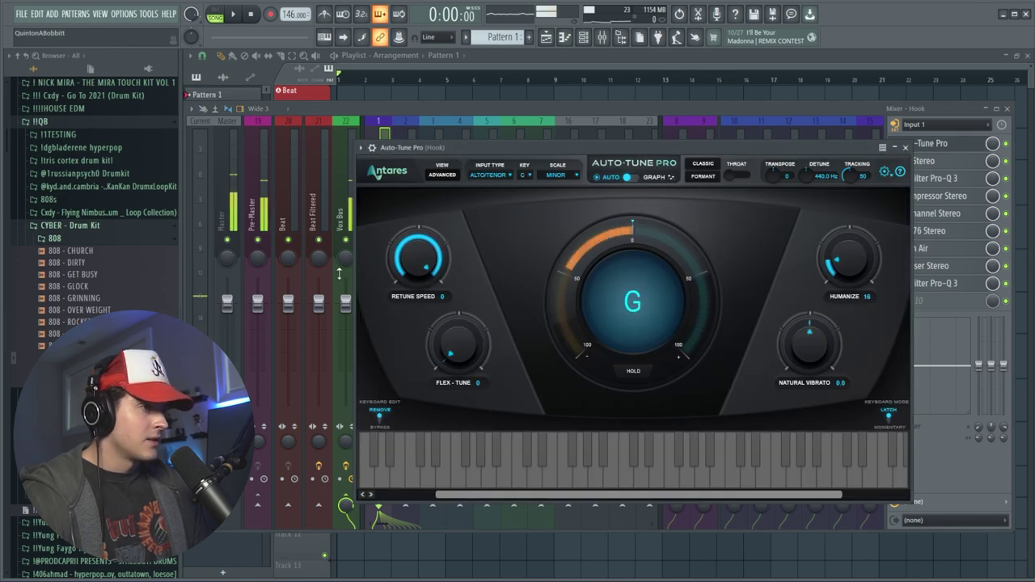
left_click(906, 147)
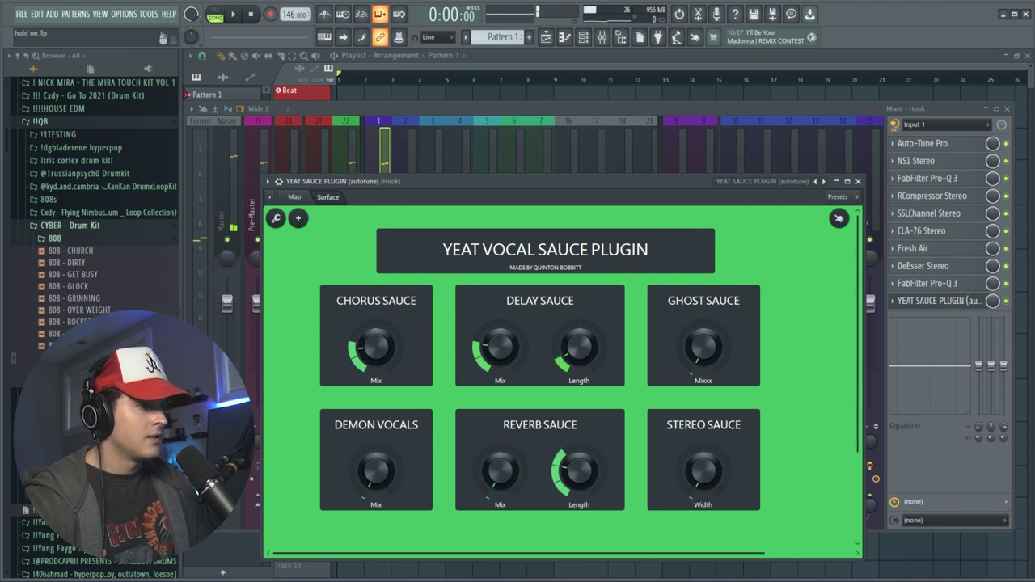
Lengthen the Yeat Vocal Sauce delay tail, view its routing map, then close the plugin
left_click_drag(578, 371, 578, 364)
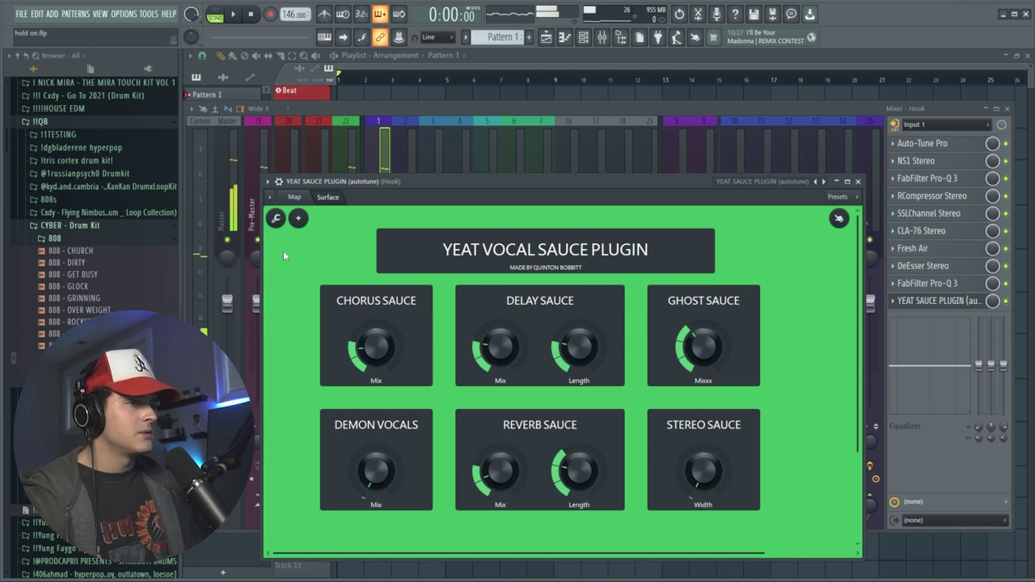
left_click(293, 198)
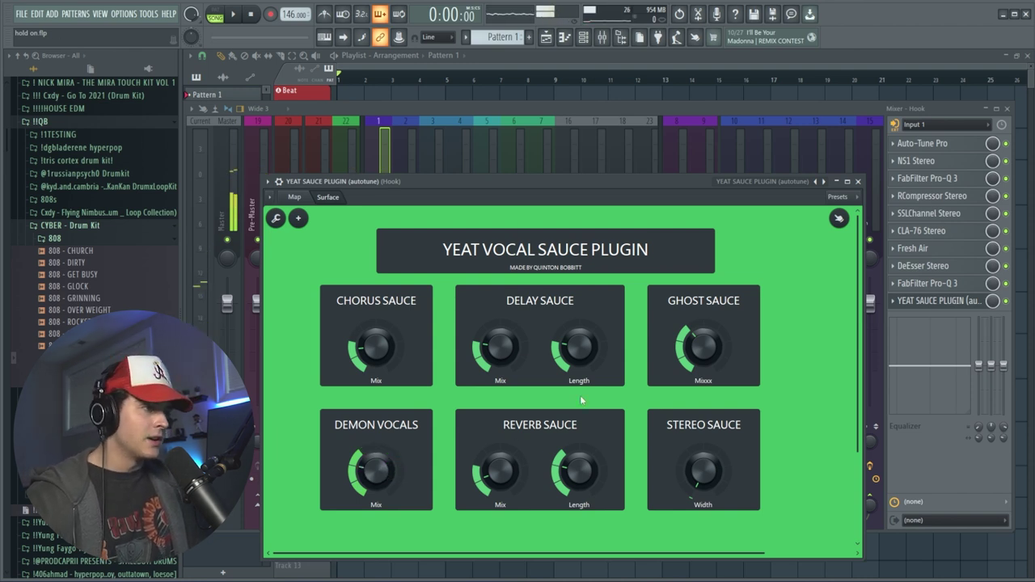
left_click(859, 182)
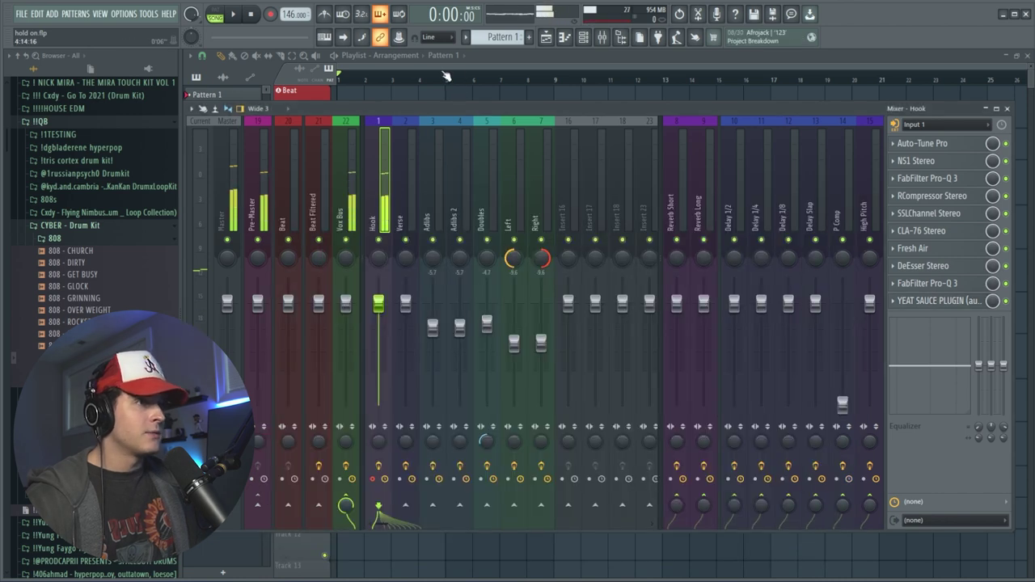
Place the 'hold on' mp3 from the Beats folder onto the Beat track at bar 1
left_click(336, 61)
left_click(601, 38)
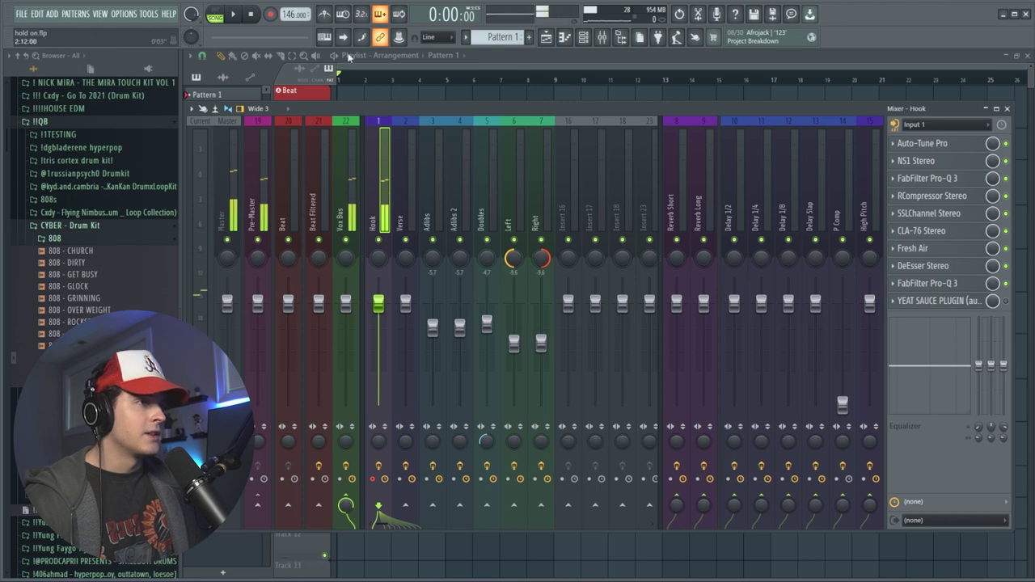
left_click(518, 63)
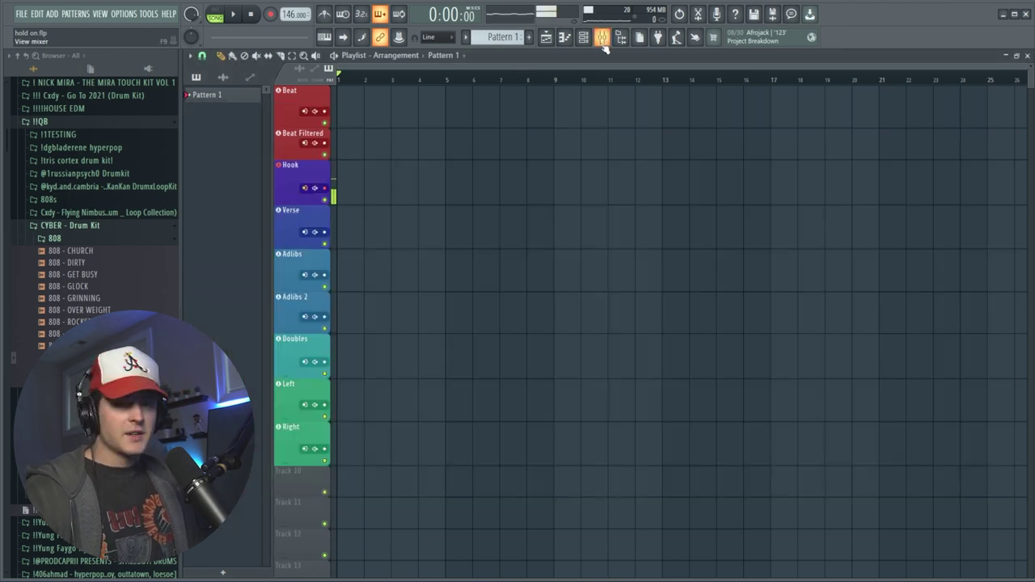
left_click(602, 38)
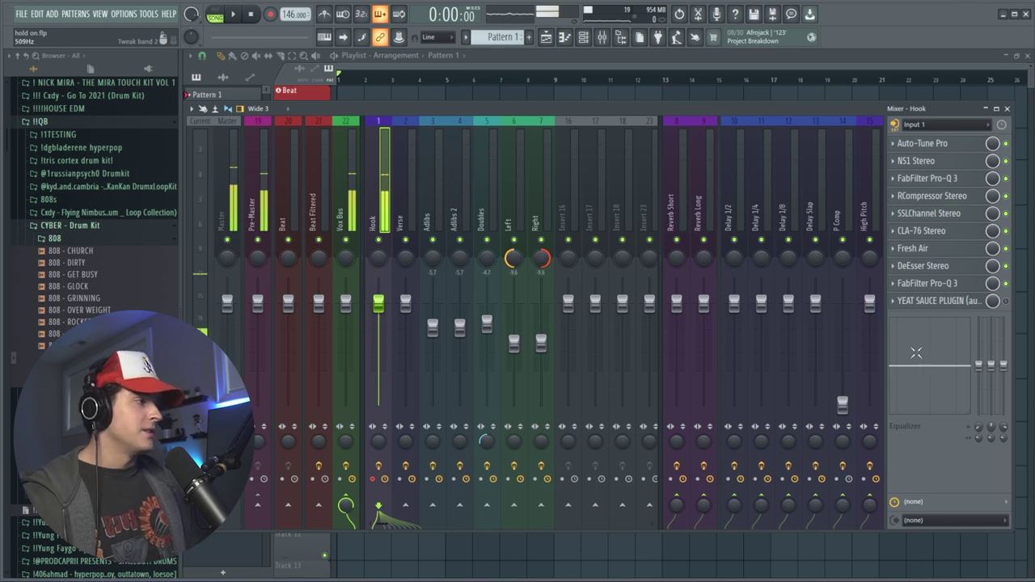
left_click(409, 55)
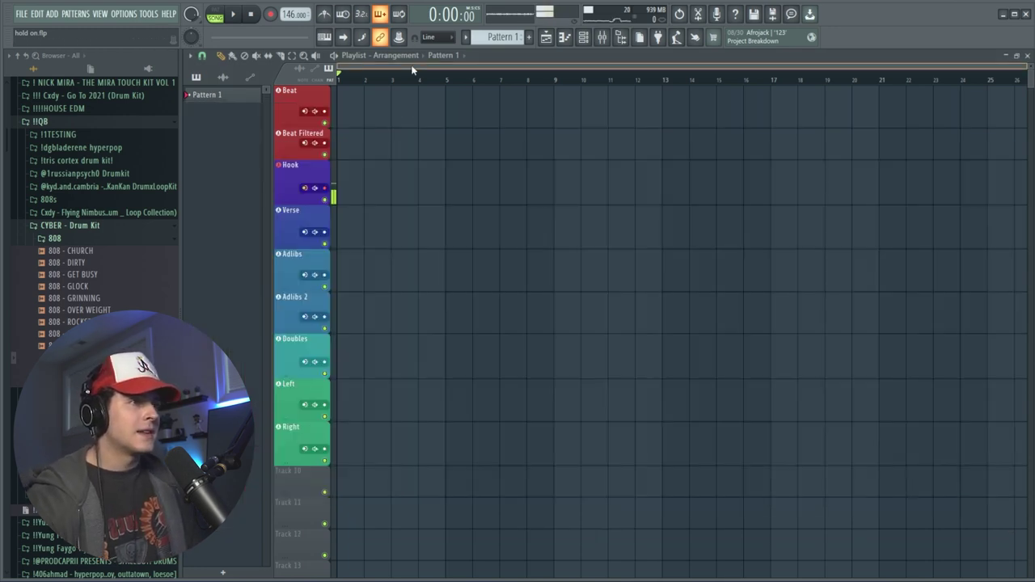
key("super+e")
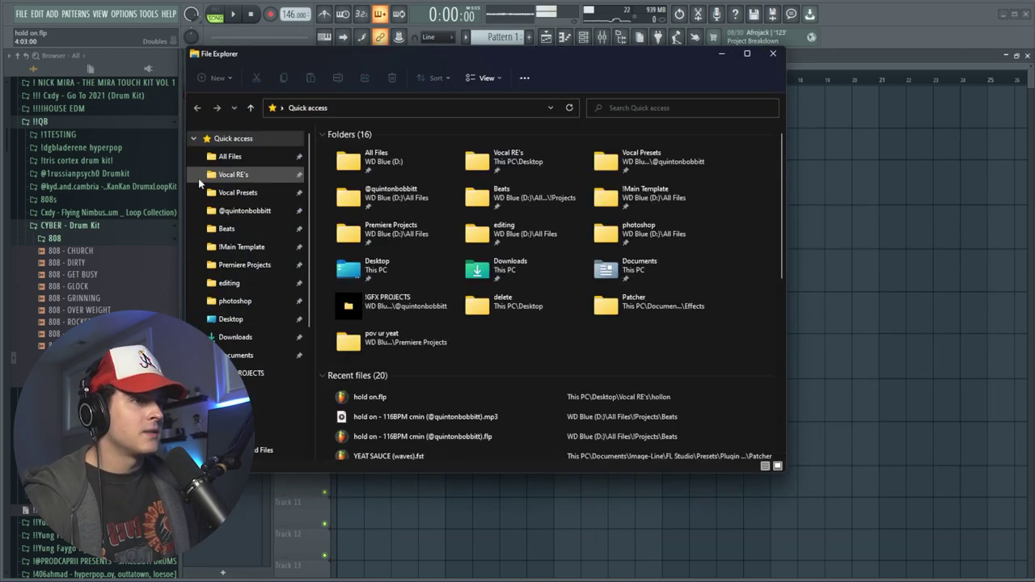
left_click(239, 227)
left_click_drag(493, 177, 330, 175)
left_click_drag(874, 119, 196, 108)
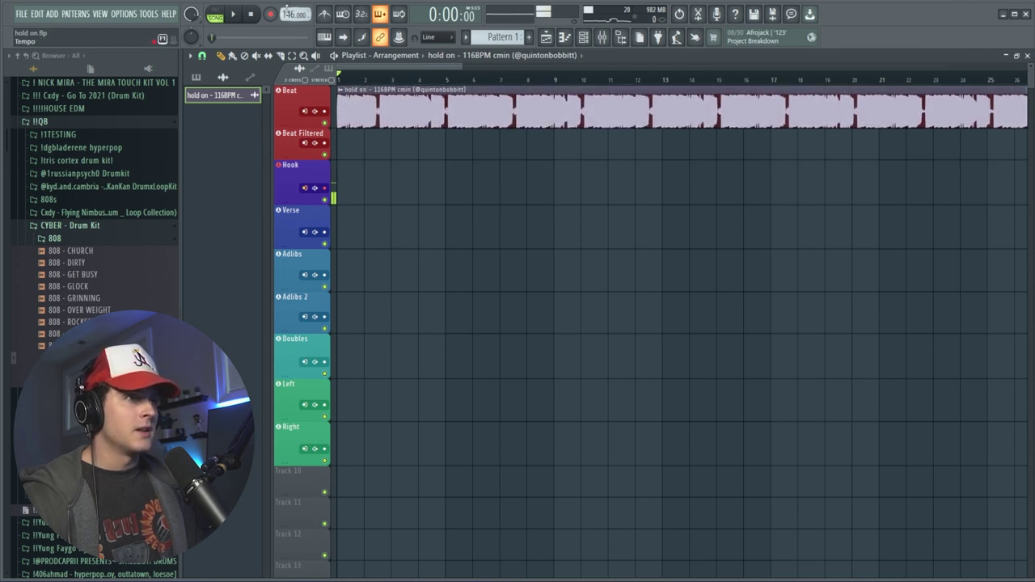
Lower the project tempo to 116 BPM and check the beat sample's channel settings during playback
left_click_drag(294, 14, 294, 48)
double_click(453, 109)
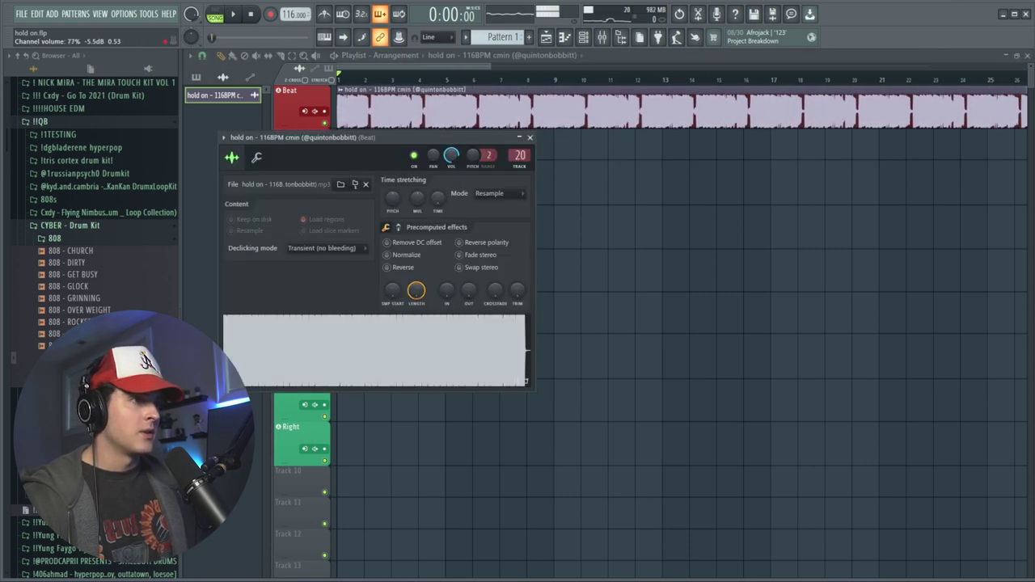
key("space")
left_click(529, 137)
double_click(394, 125)
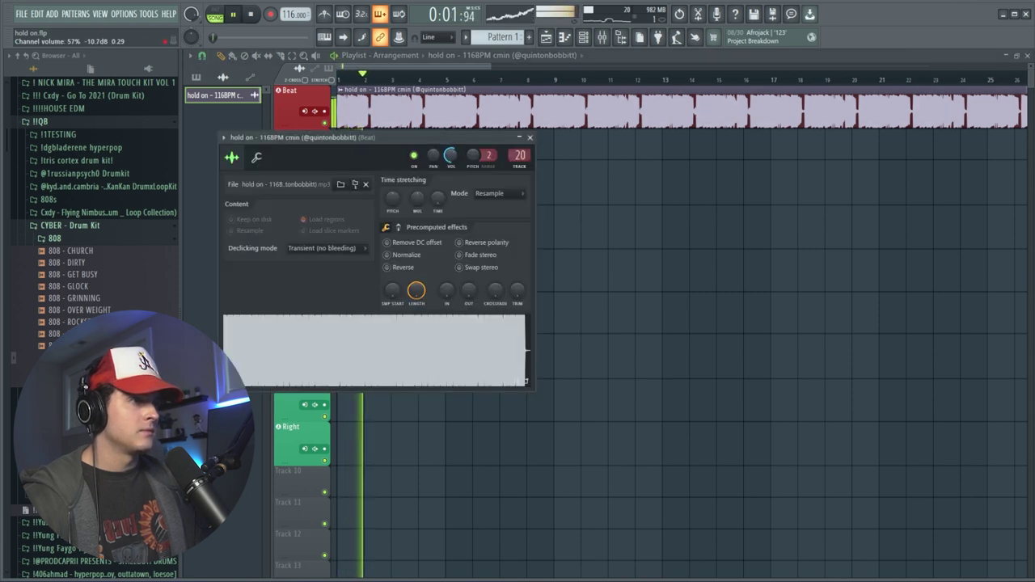
left_click(529, 138)
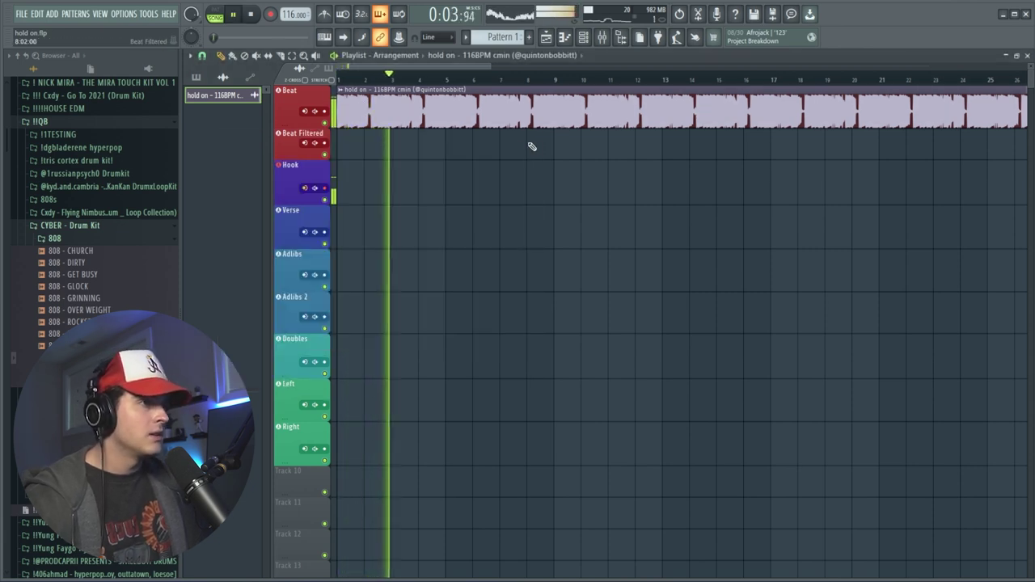
Nudge the beat audio so it starts exactly at bar 1
scroll(326, 73, "up", 2)
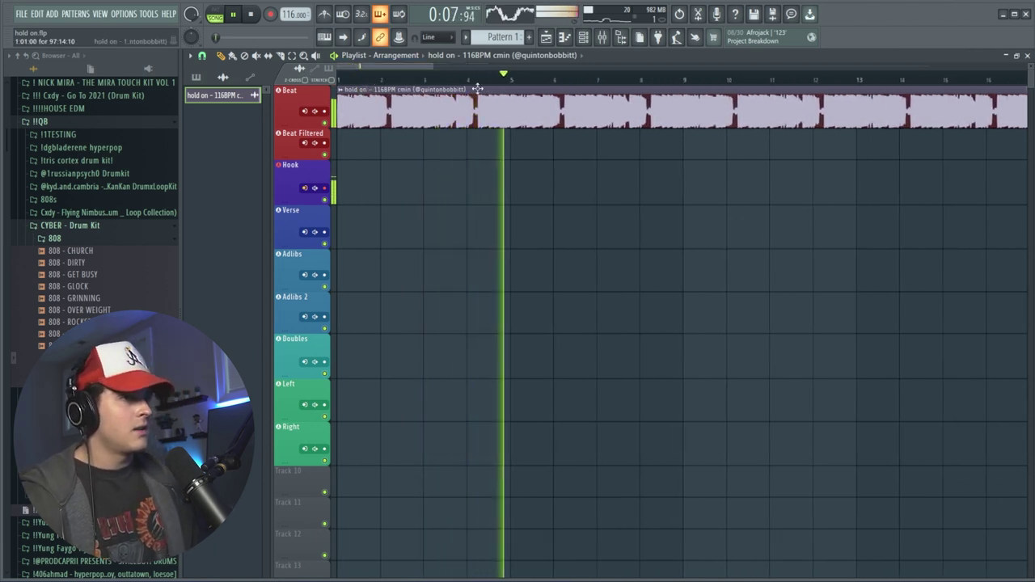
key("space")
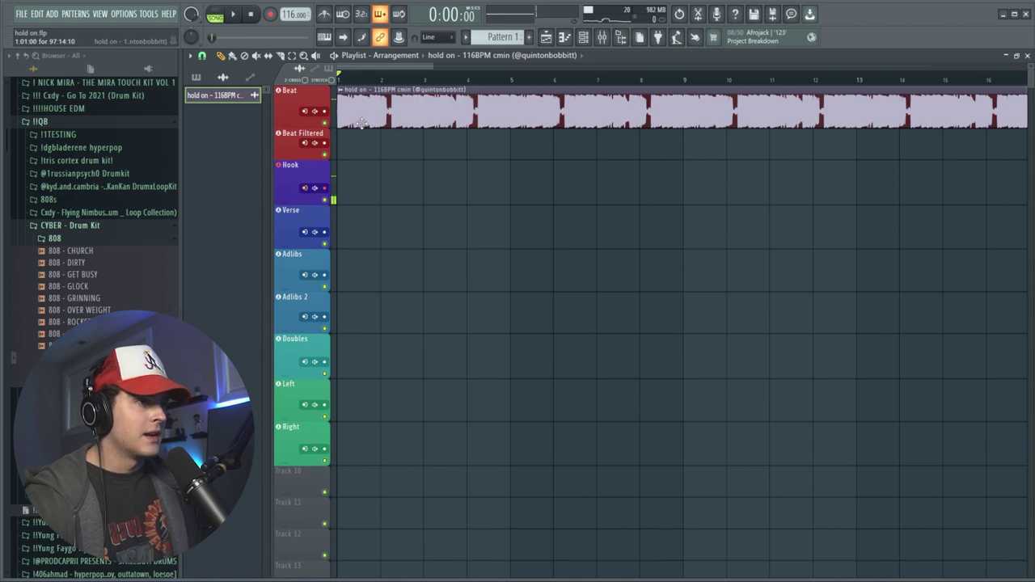
scroll(349, 87, "up", 6)
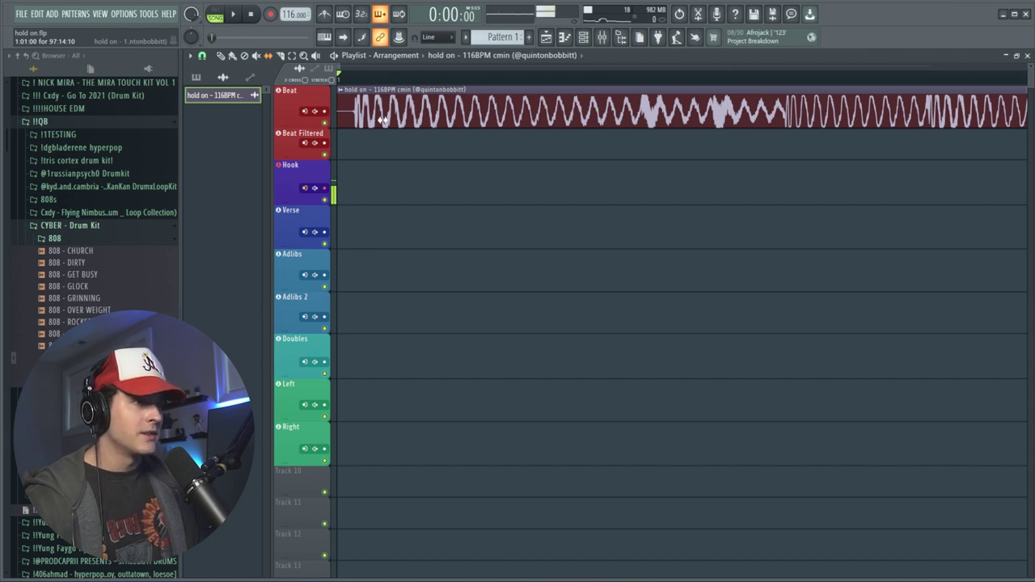
left_click_drag(382, 120, 367, 124)
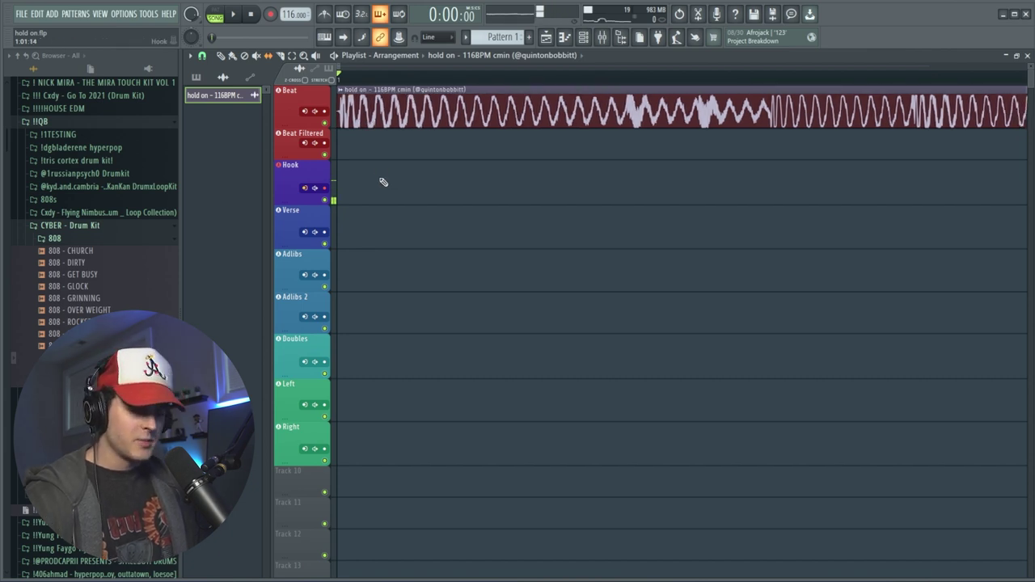
scroll(364, 89, "down", 5)
key("F9")
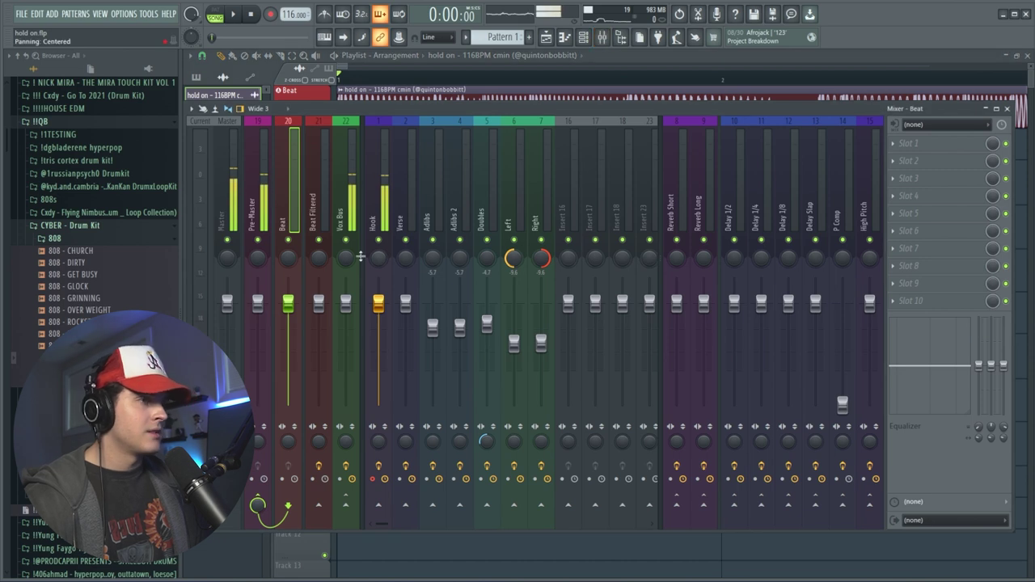
Select the Hook insert's effect chain and mute the High Pitch insert
left_click(373, 218)
scroll(355, 77, "down", 3)
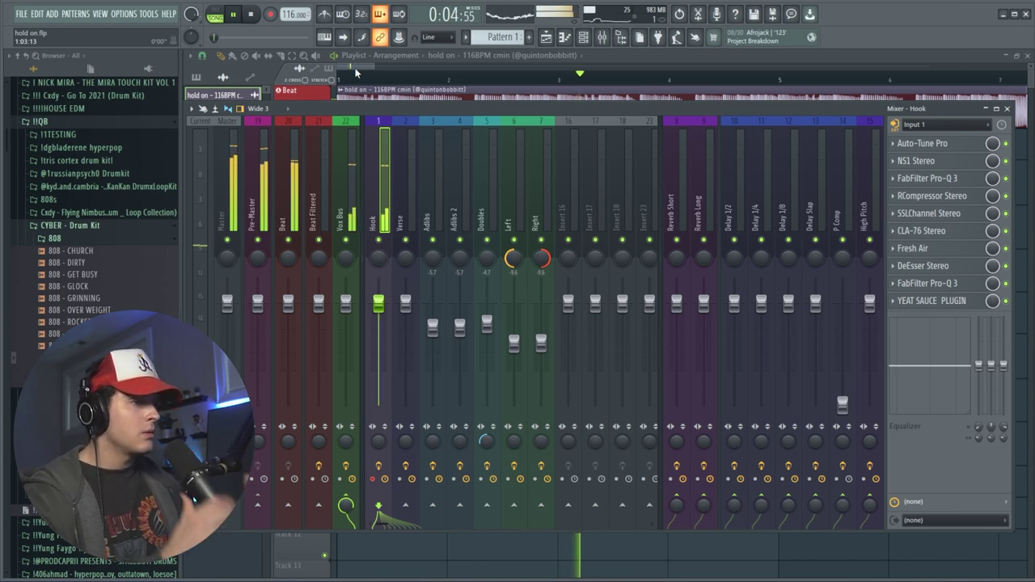
key("space")
left_click(869, 241)
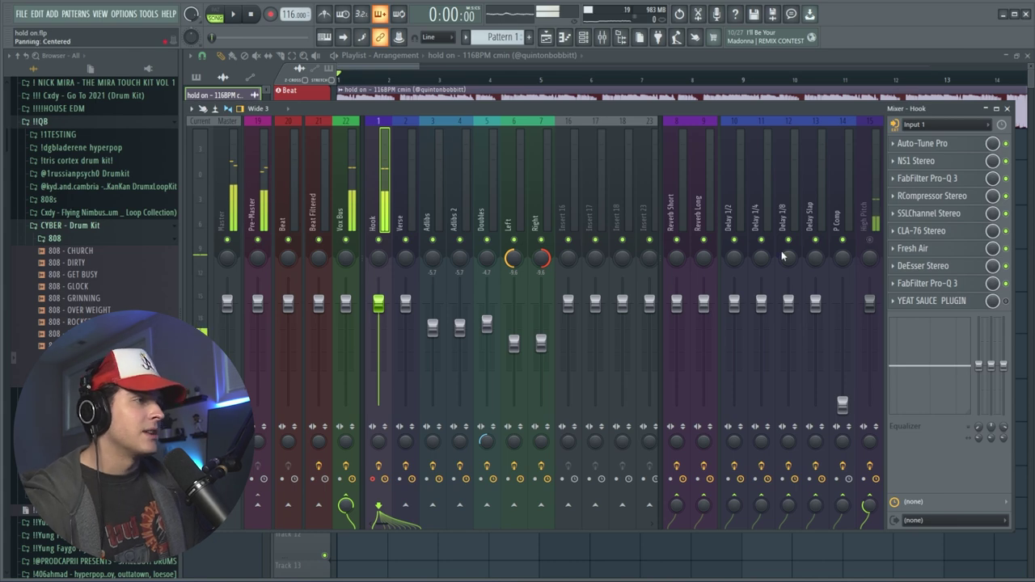
key("F9")
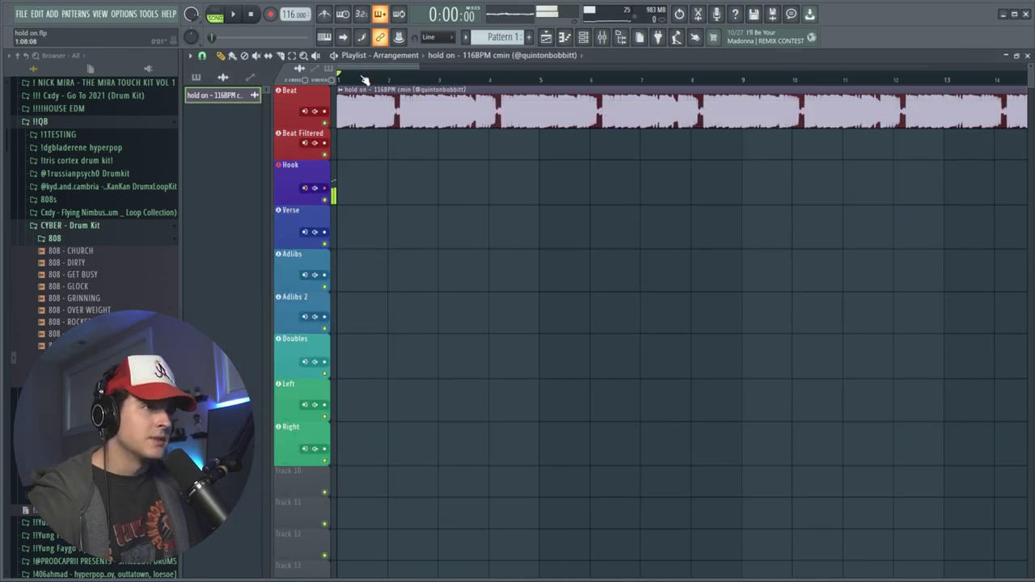
Record a hook vocal take onto the Hook track over the beat
scroll(363, 81, "up", 2)
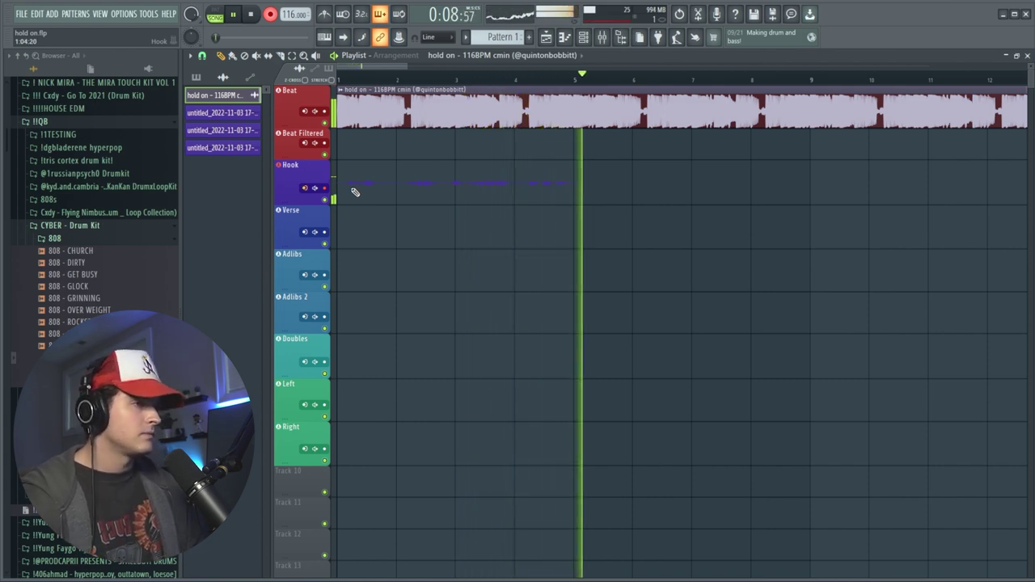
key("space")
key("F9")
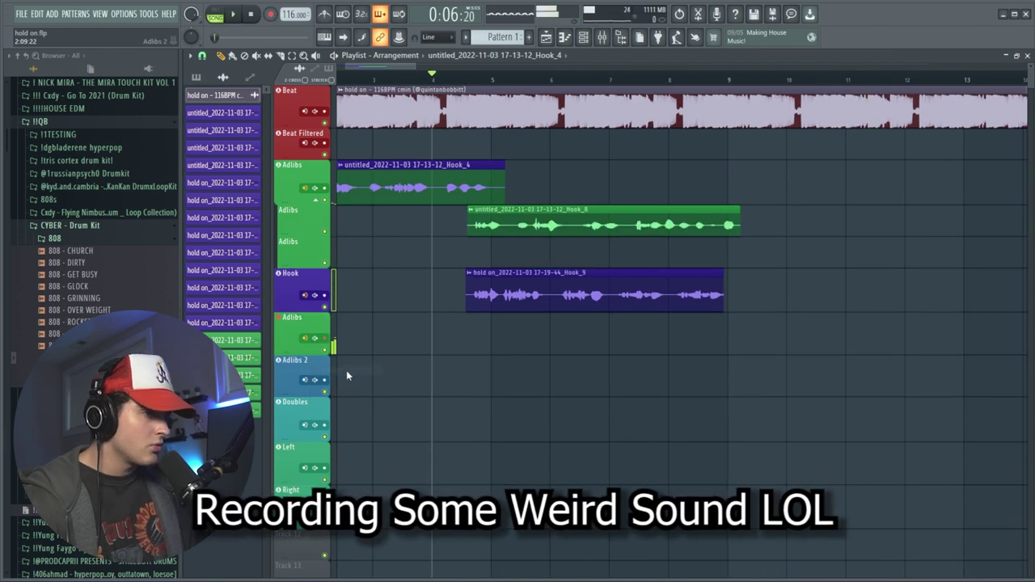
Start recording another vocal take over the beat
key("space")
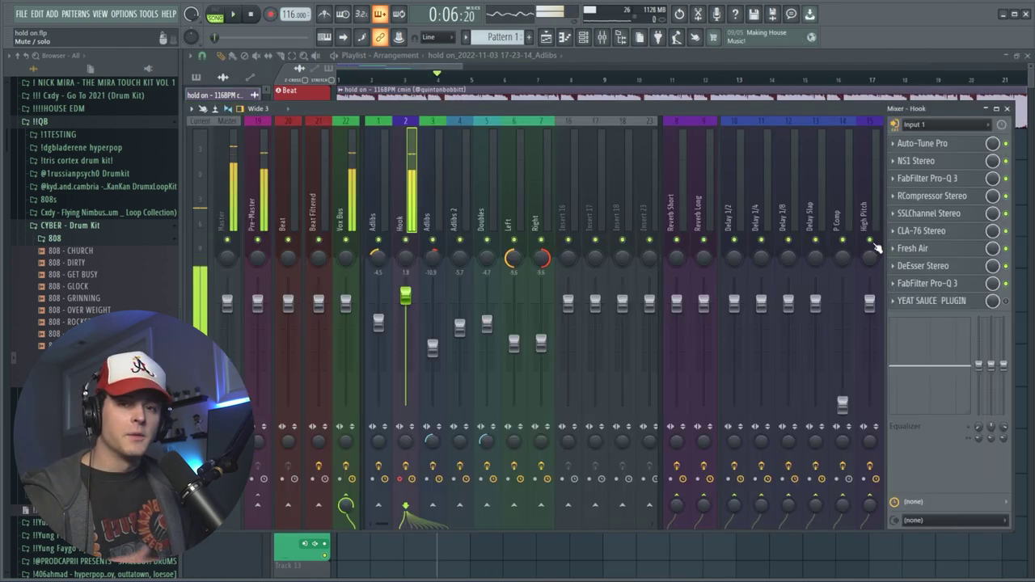
Copy the Hook mixer track's effects state onto Doubles and check its Yeat Sauce plugin
right_click(426, 194)
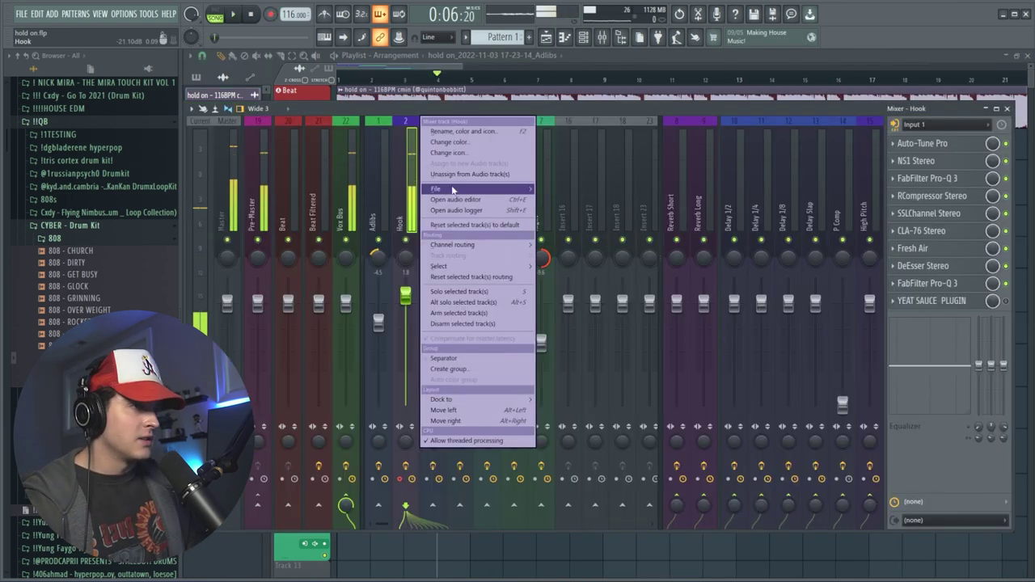
mouse_move(485, 190)
left_click_drag(603, 198, 469, 215)
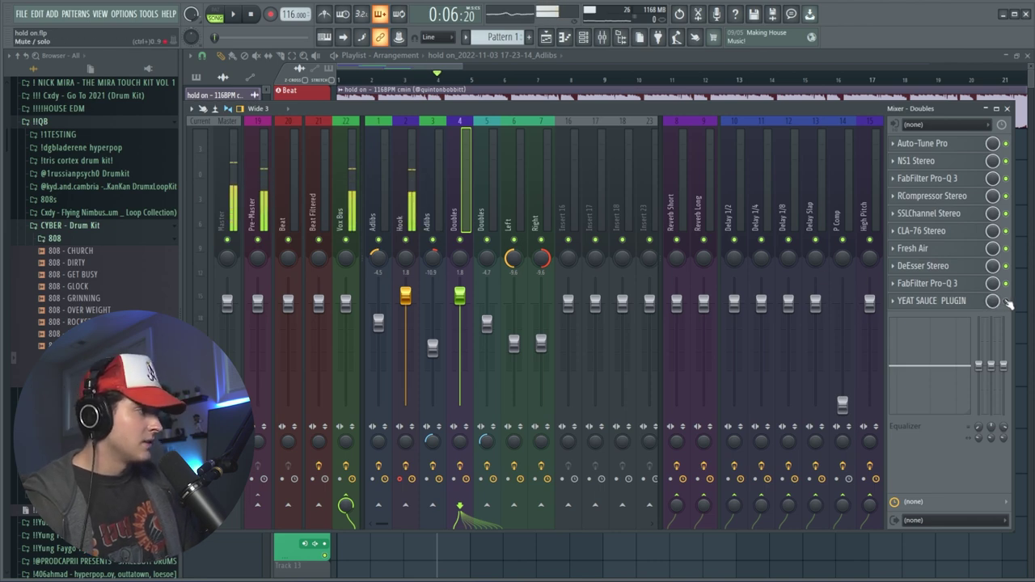
left_click(943, 301)
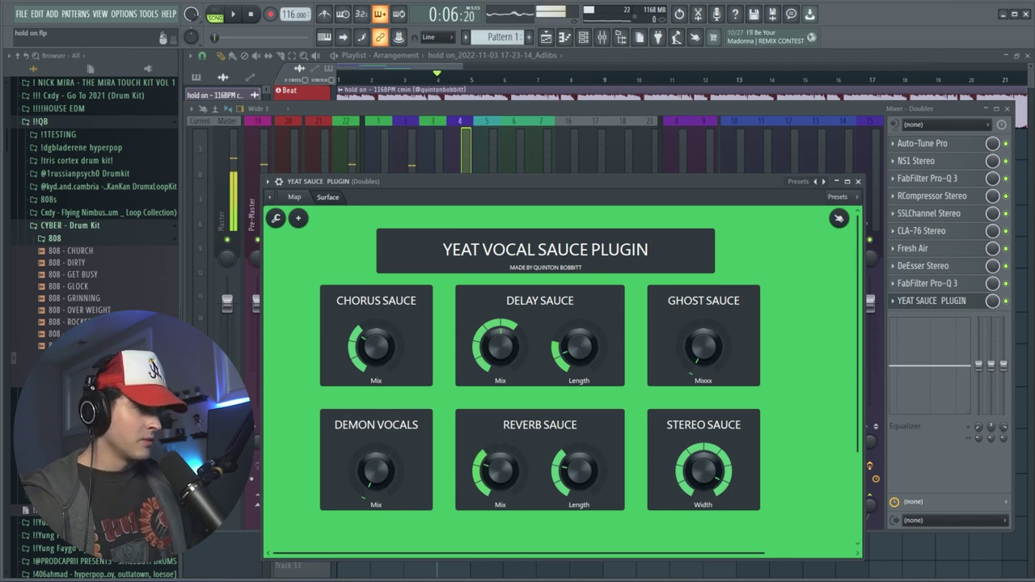
key("F5")
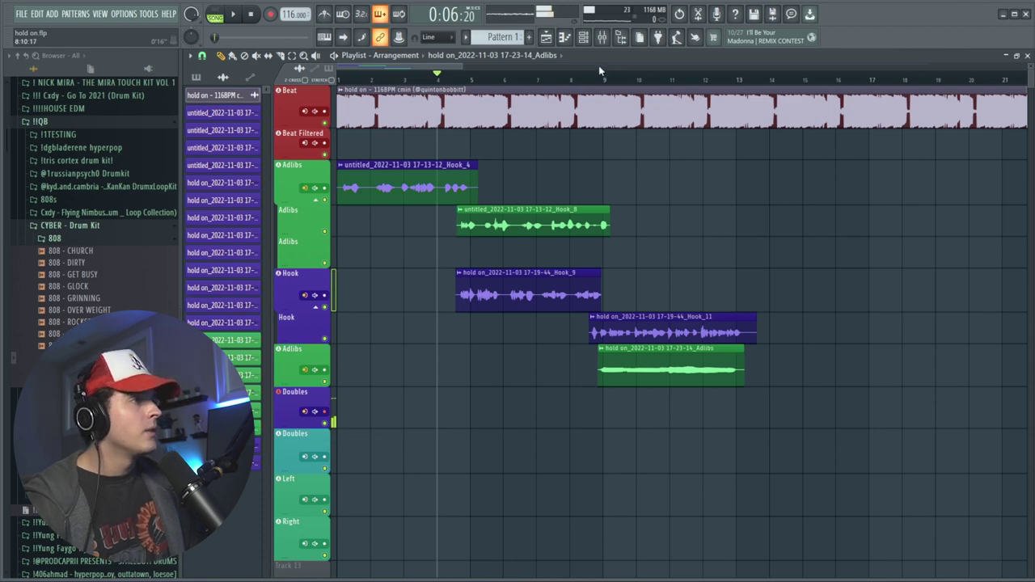
Record a first double take and trim both ends of the Doubles_3 clip
left_click(603, 37)
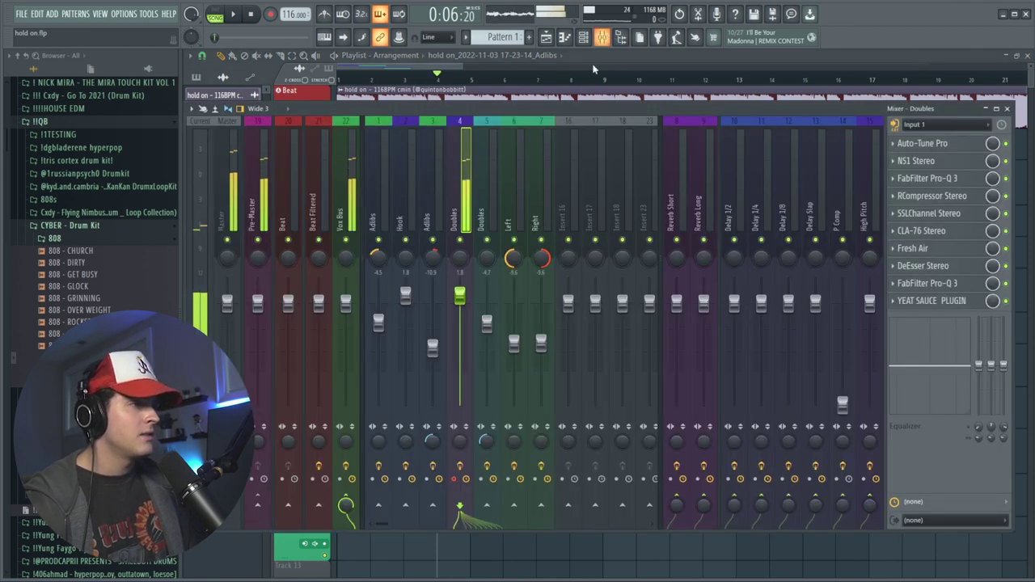
key("F5")
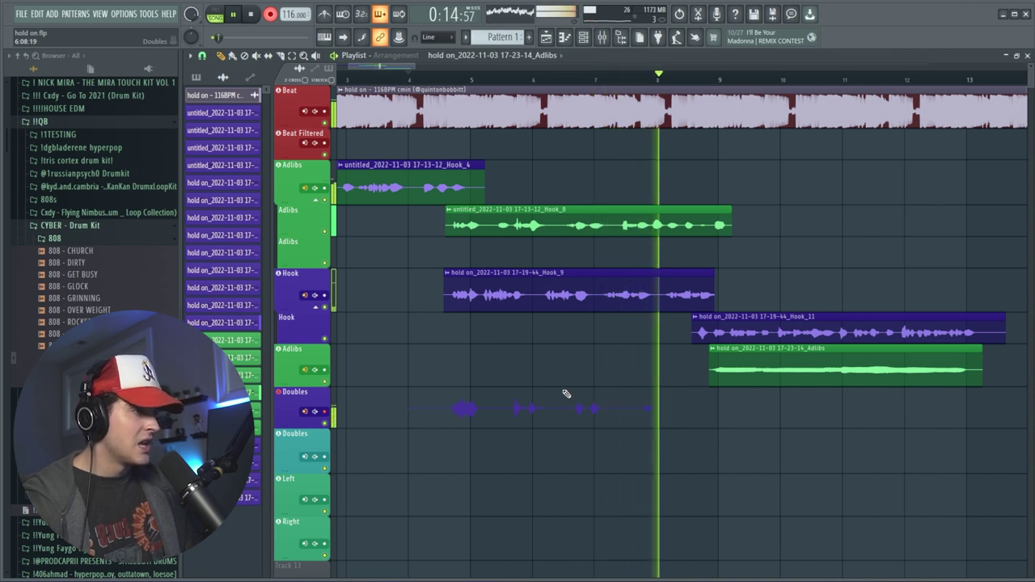
key("space")
key("space")
left_click_drag(662, 417, 611, 417)
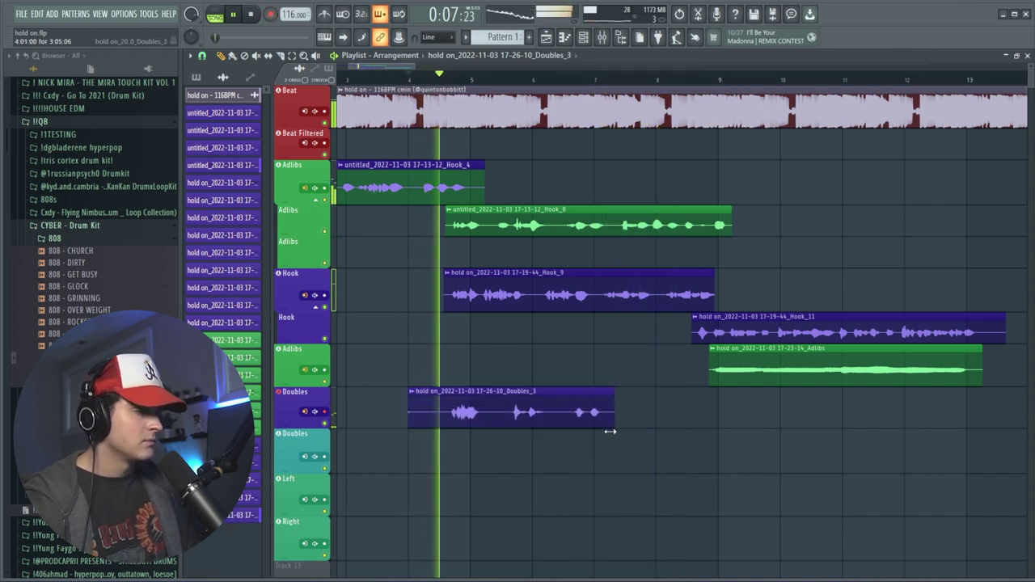
left_click_drag(417, 418, 507, 421)
Record two more double takes, trim Doubles_4 and Doubles_5, and copy Doubles_5 later
key("space")
key("space")
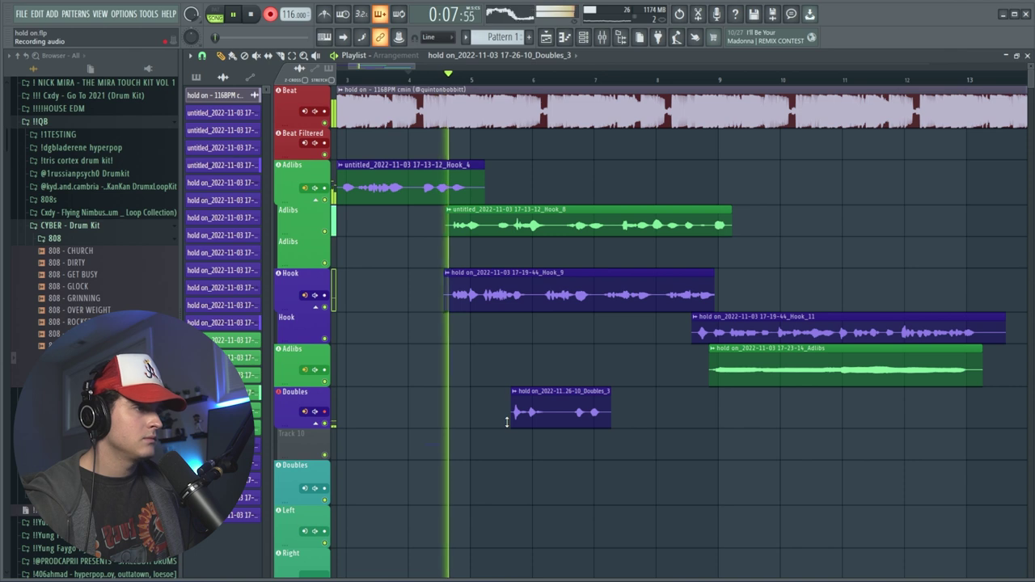
key("space")
key("space")
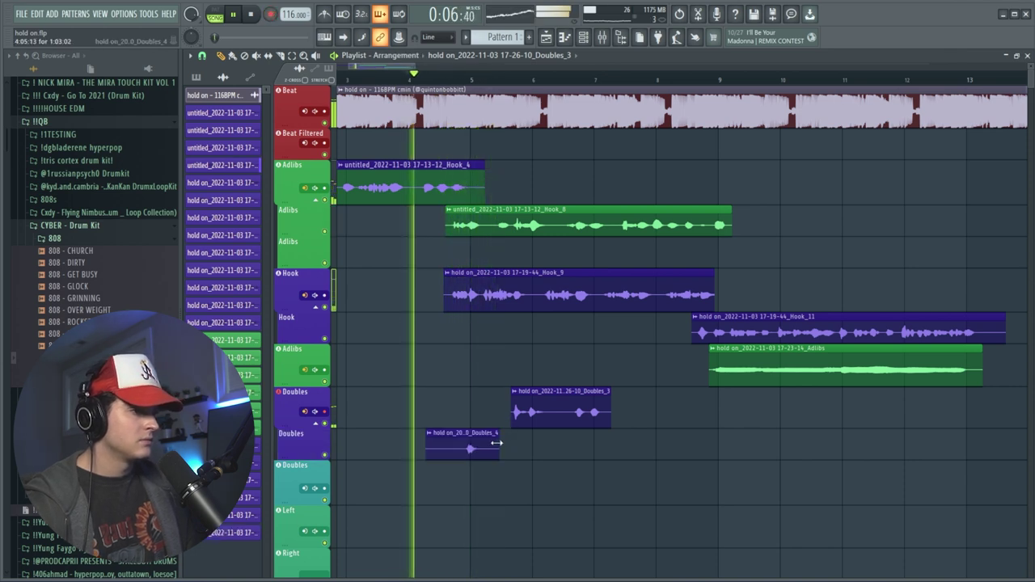
left_click_drag(426, 455, 472, 409)
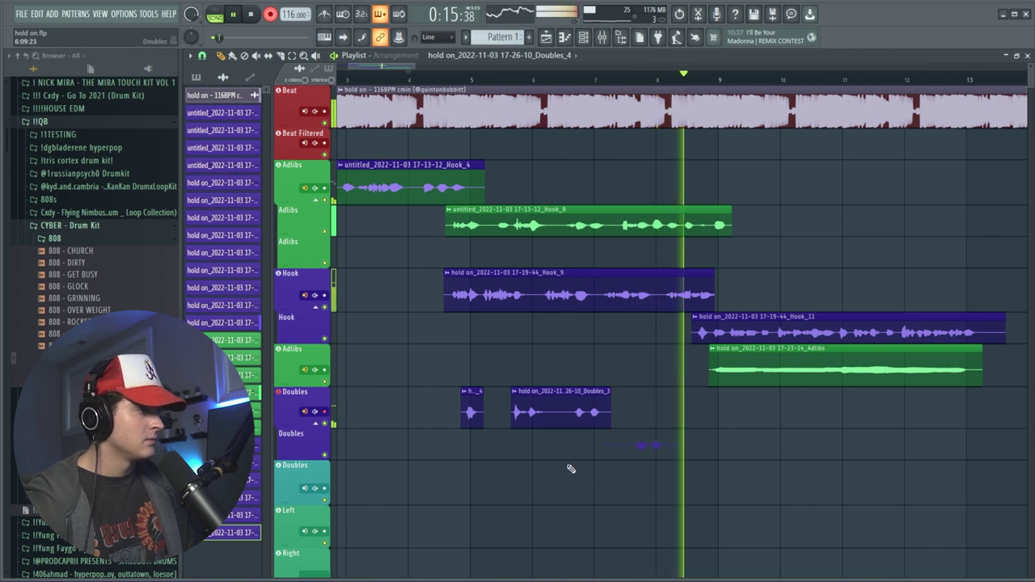
key("space")
key("space")
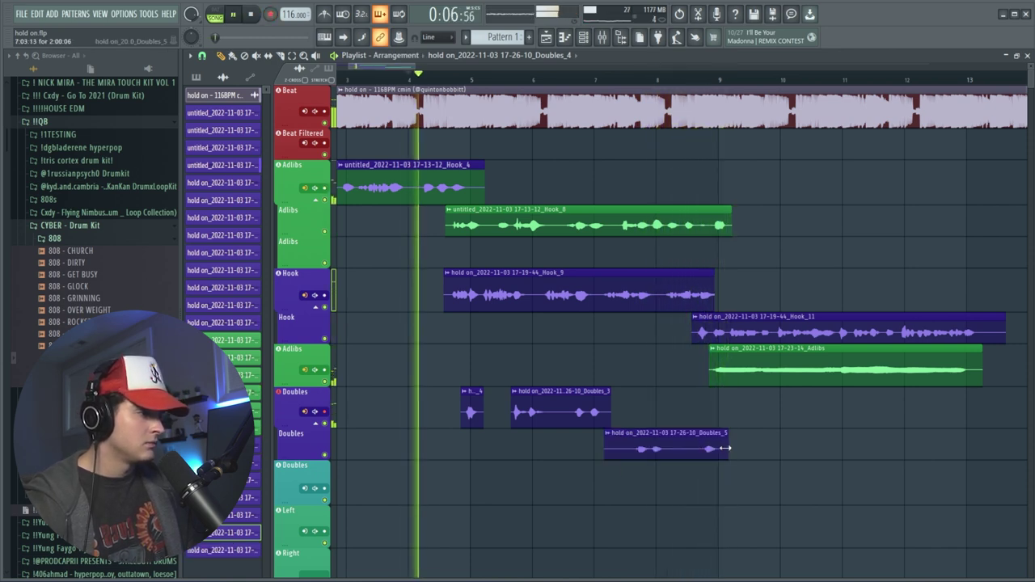
left_click_drag(728, 451, 647, 394)
scroll(499, 90, "right", 2)
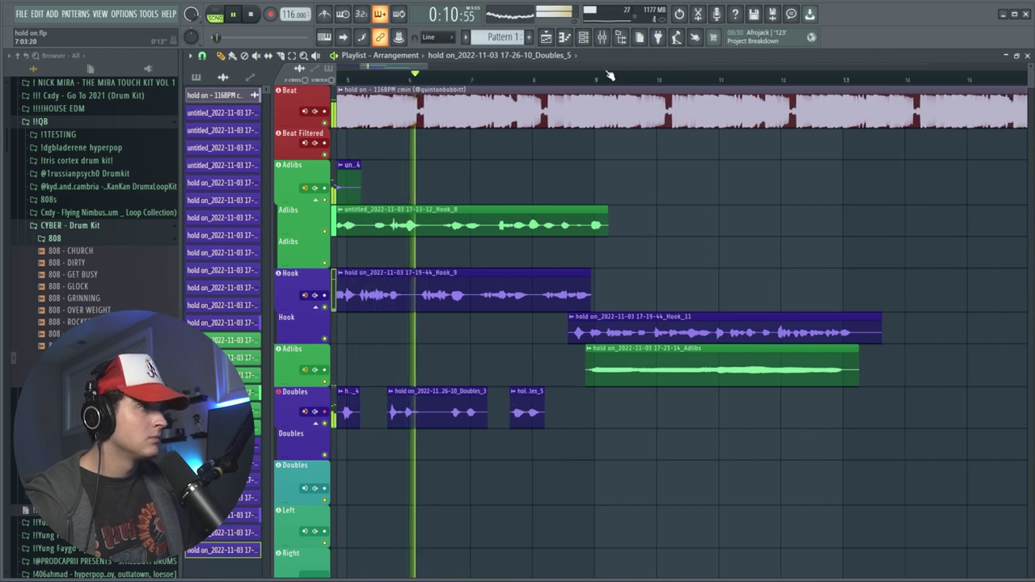
left_click(575, 409)
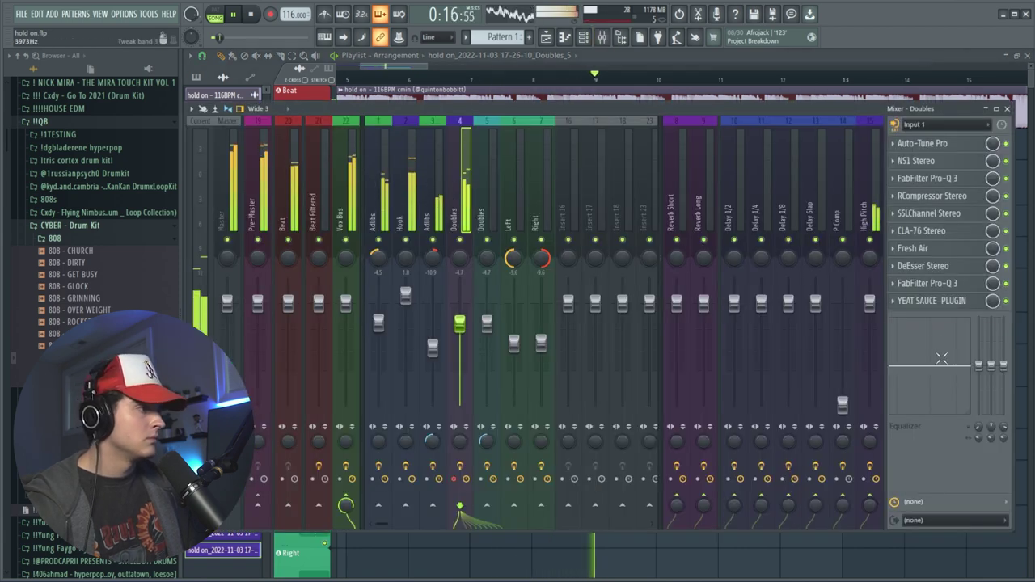
Review the Doubles insert's Yeat Sauce plugin, then hide the mixer
left_click(931, 300)
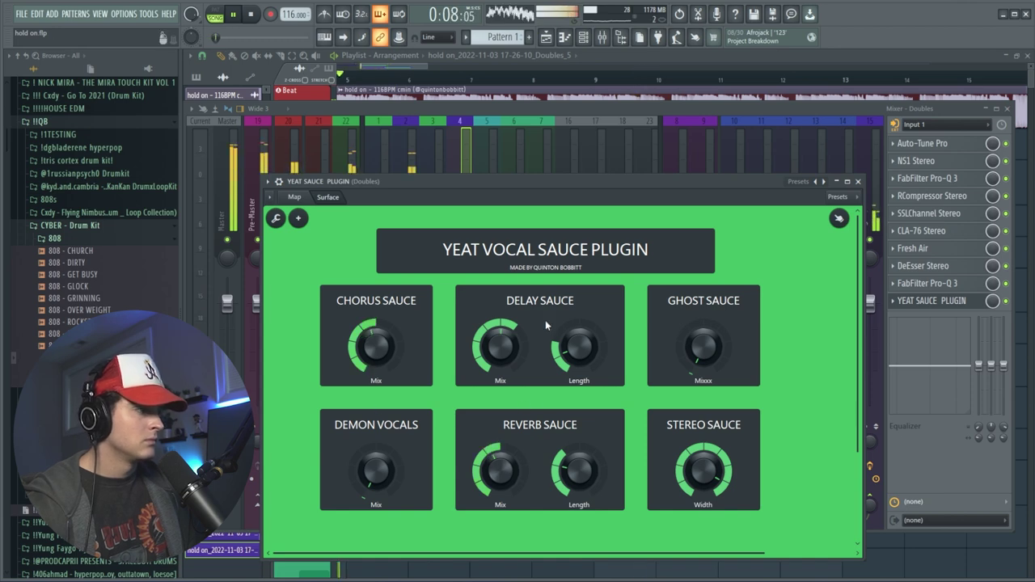
left_click(859, 182)
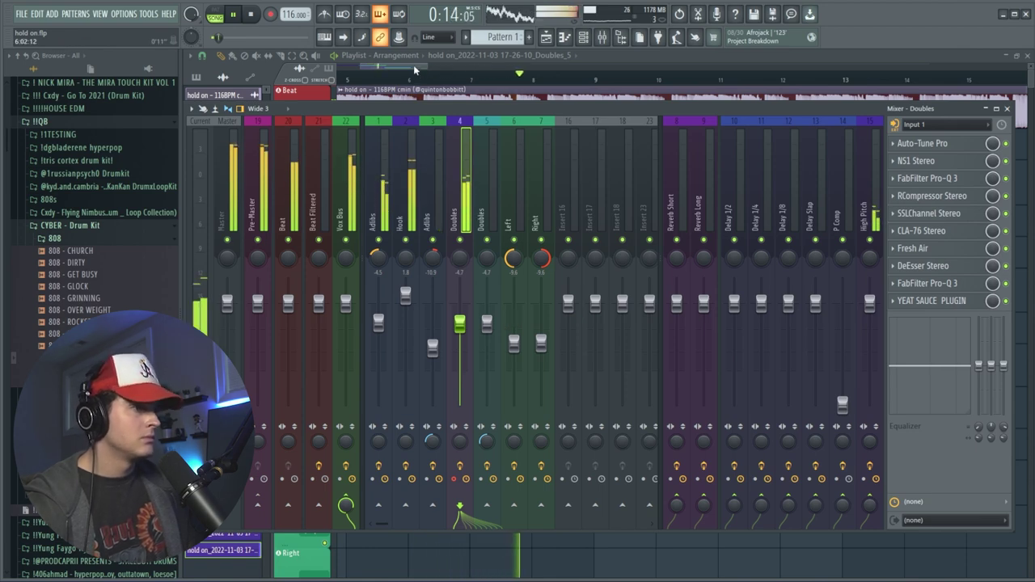
key("F9")
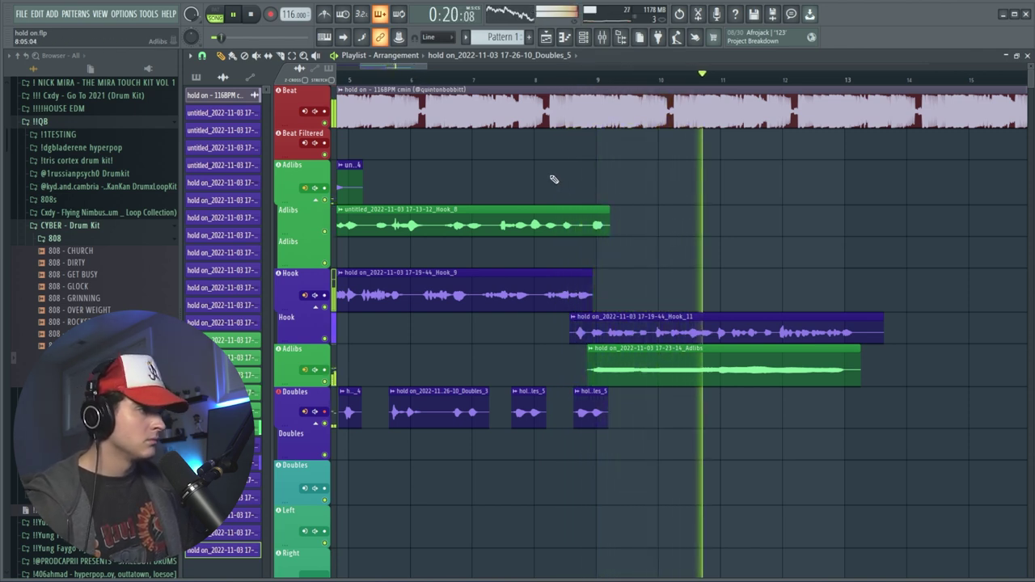
Record an adlib take from bar 8 and trim the silent start of the Hook_10 clip
left_click(549, 81)
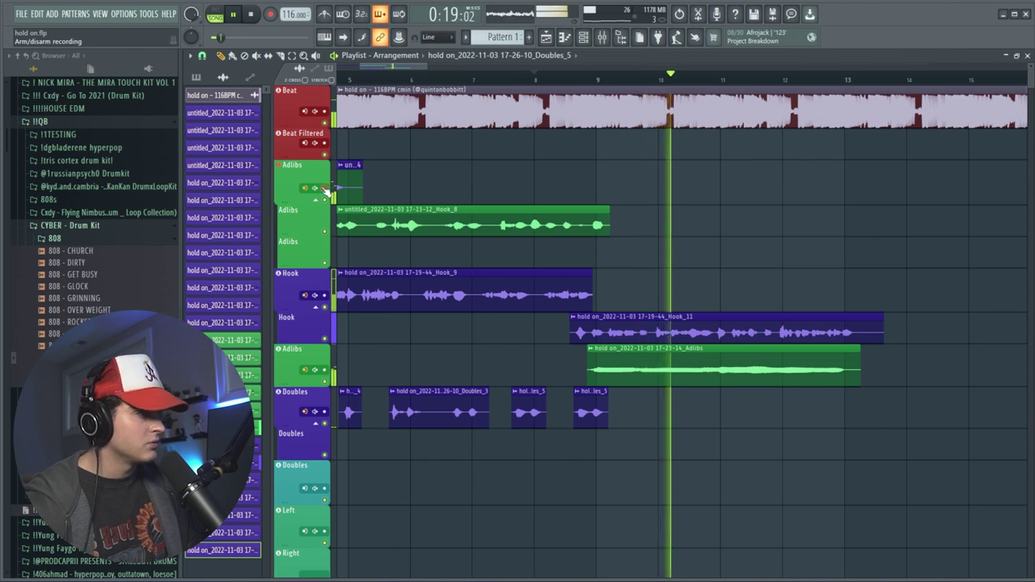
left_click(537, 79)
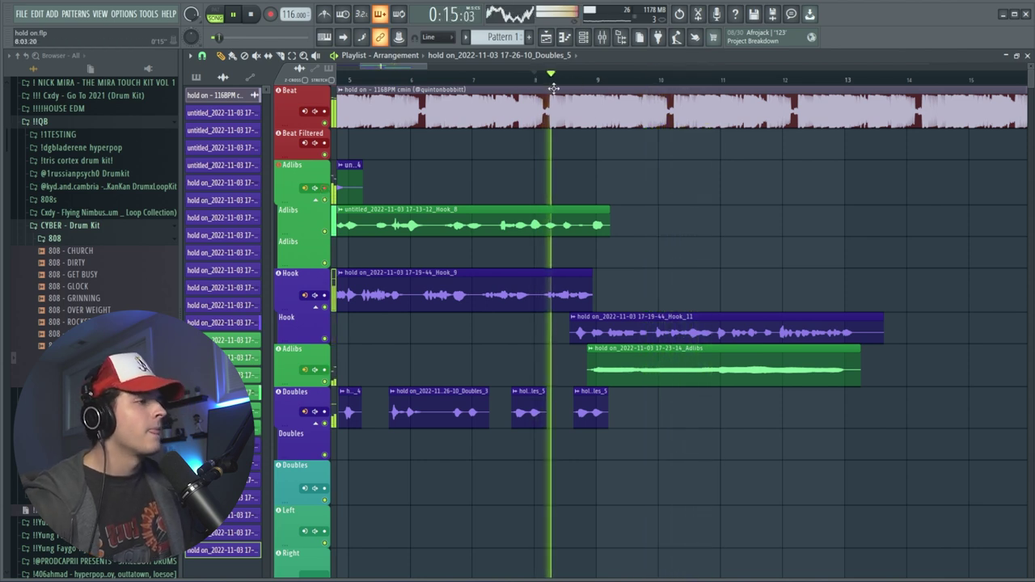
key("r")
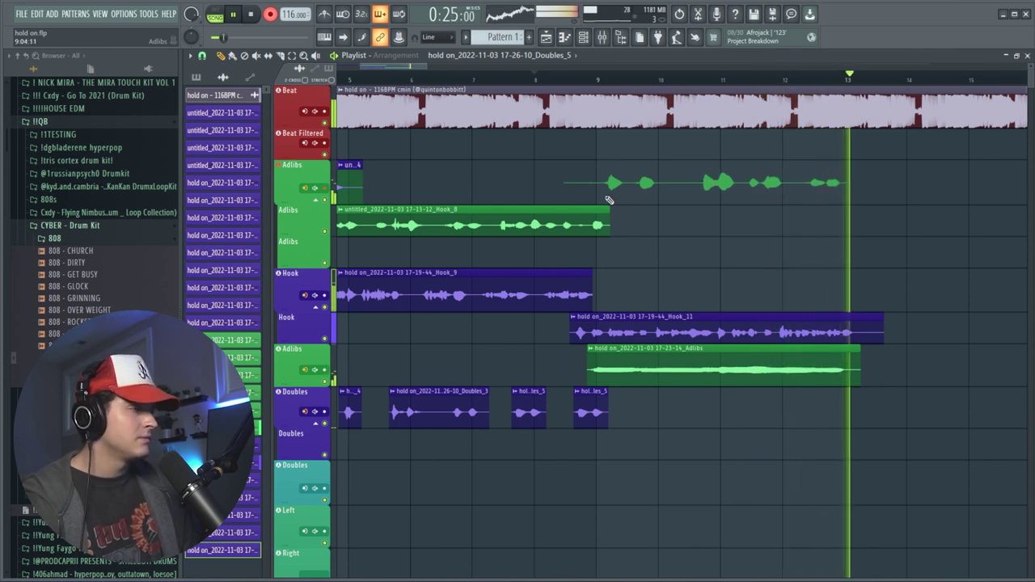
key("space")
left_click_drag(564, 193, 600, 194)
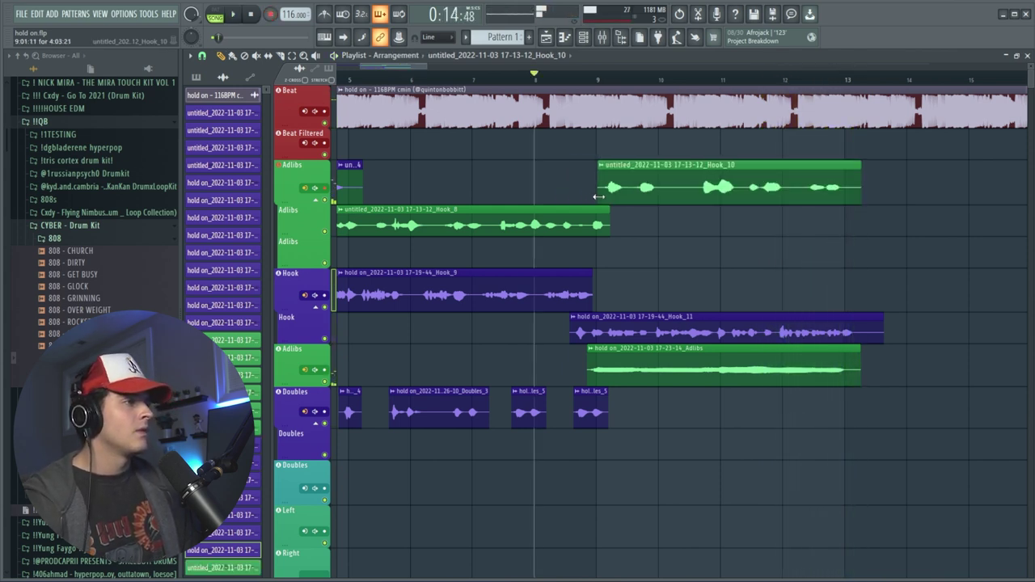
left_click(538, 71)
key("Home")
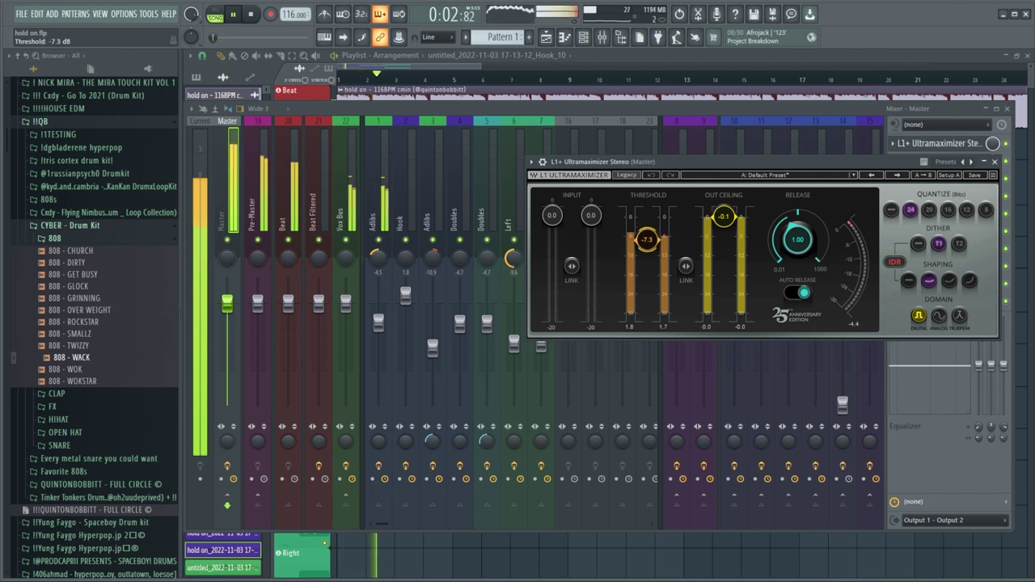
Close the L1 Ultramaximizer, leaving threshold at -7.3 dB and out ceiling at -0.1
left_click(995, 161)
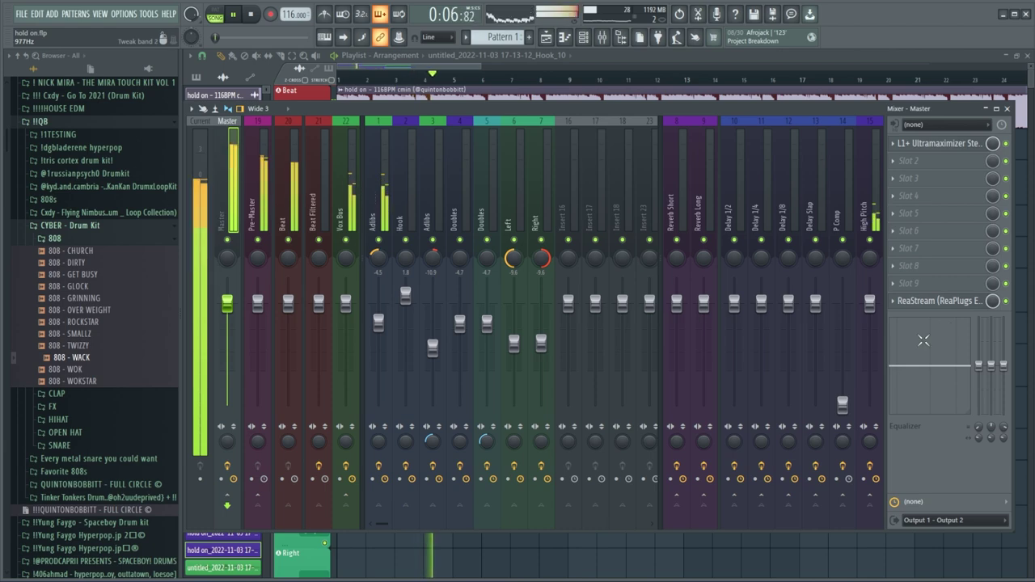
left_click(442, 65)
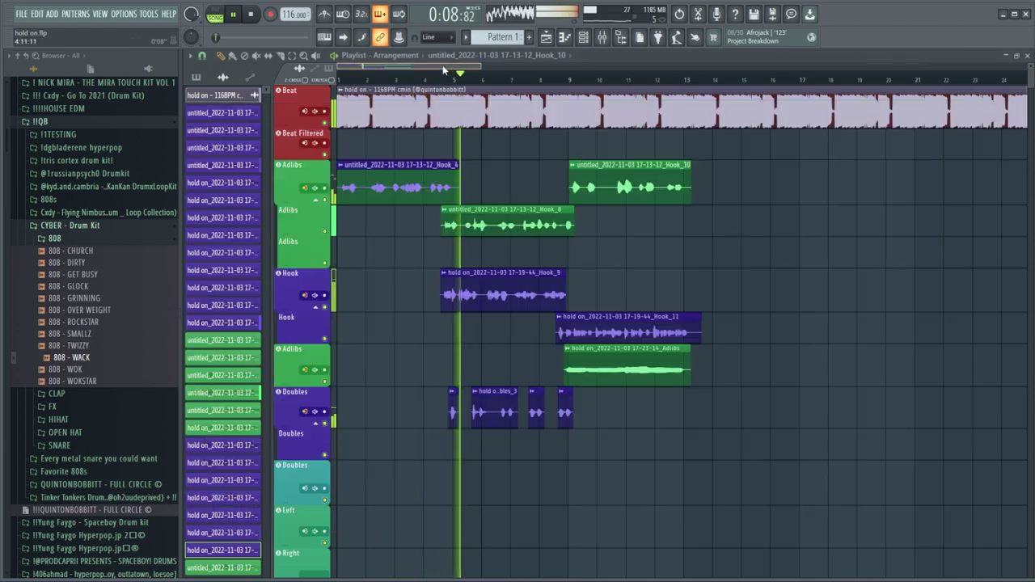